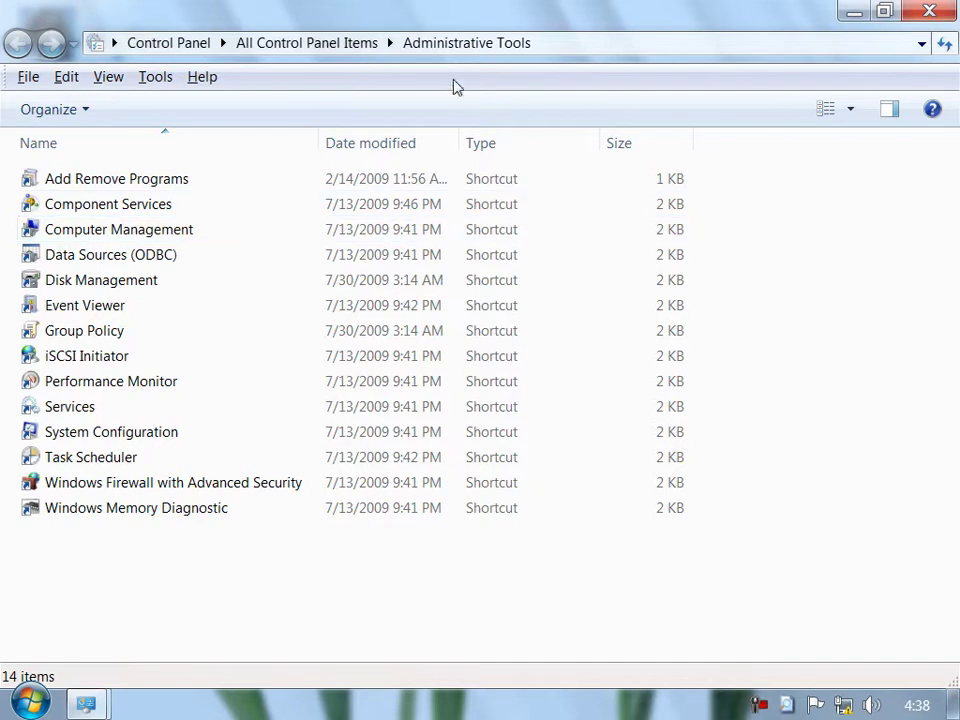
Launch Computer Management from Administrative Tools, minimize the Administrative Tools window, and show Device Manager.
click(157, 232)
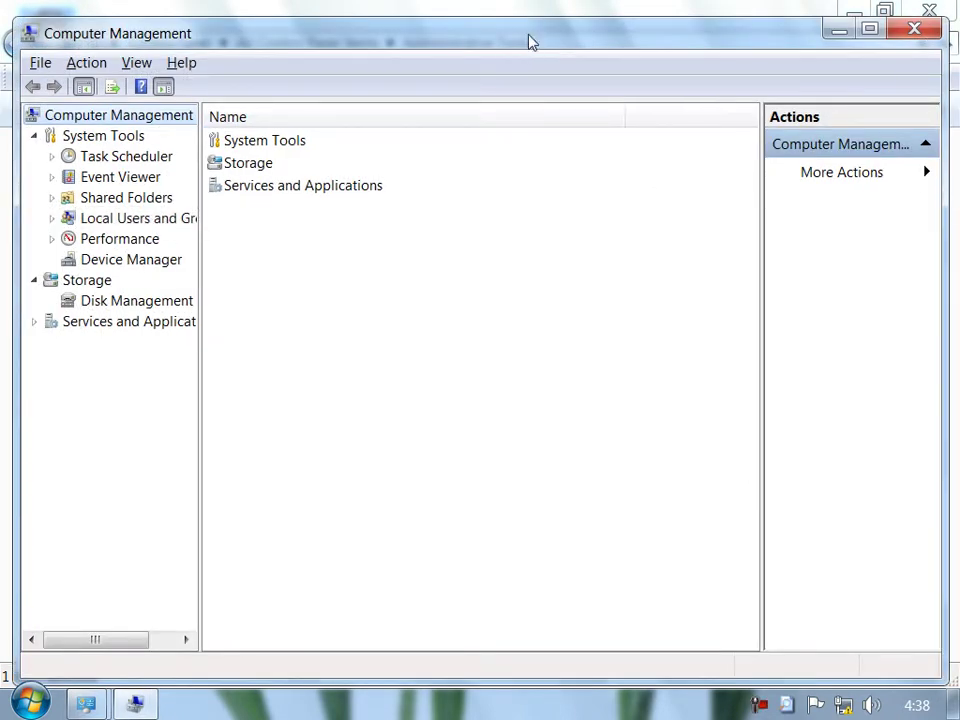
click(851, 11)
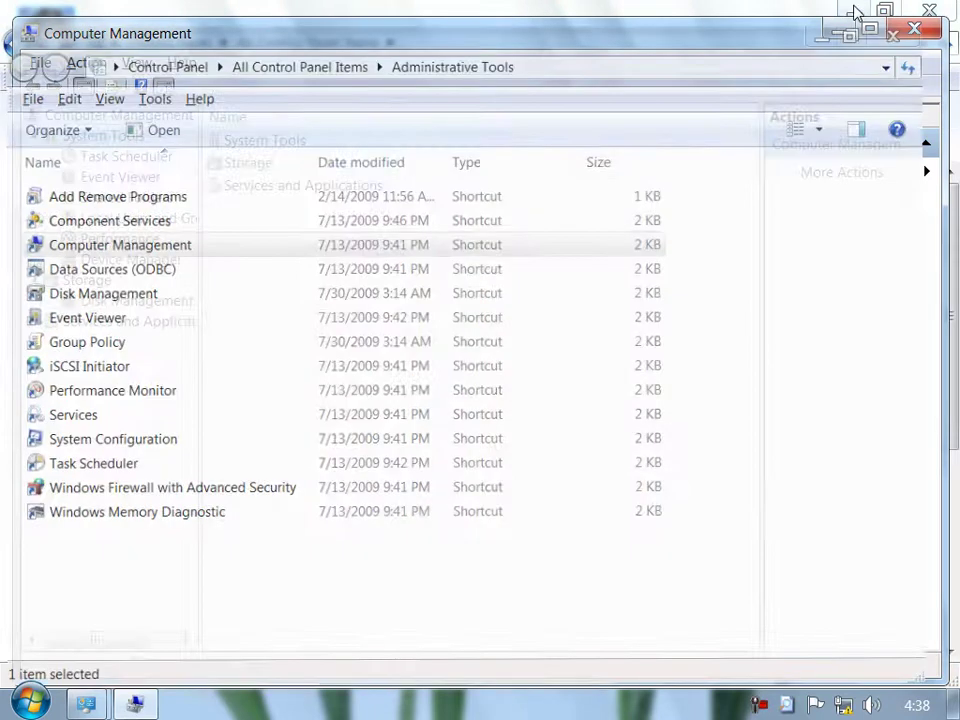
click(806, 22)
click(840, 8)
click(853, 11)
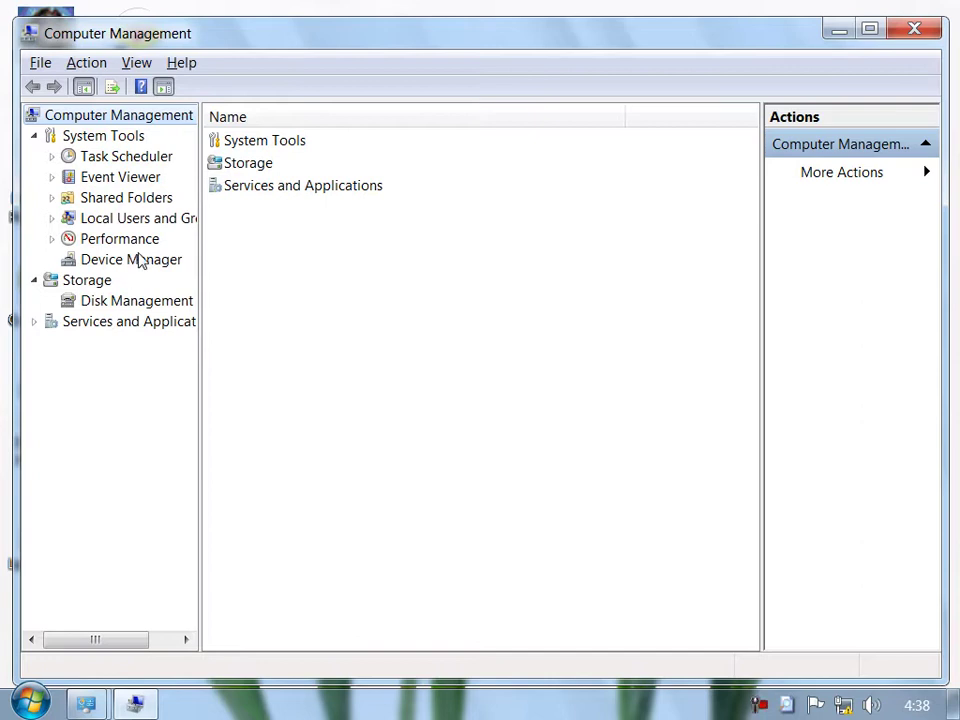
click(138, 260)
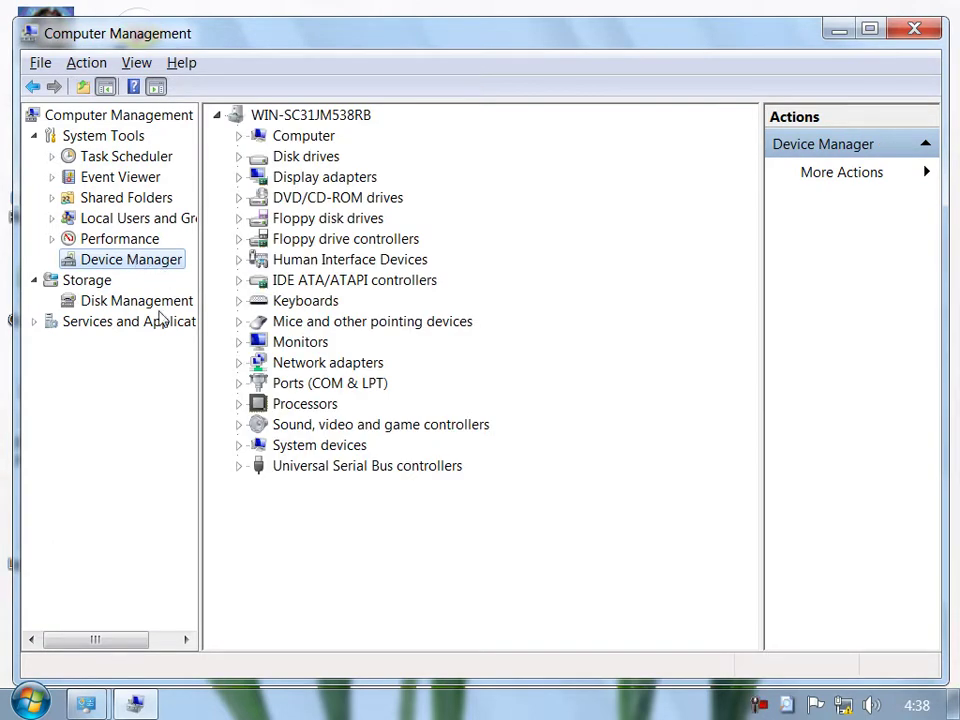
click(900, 10)
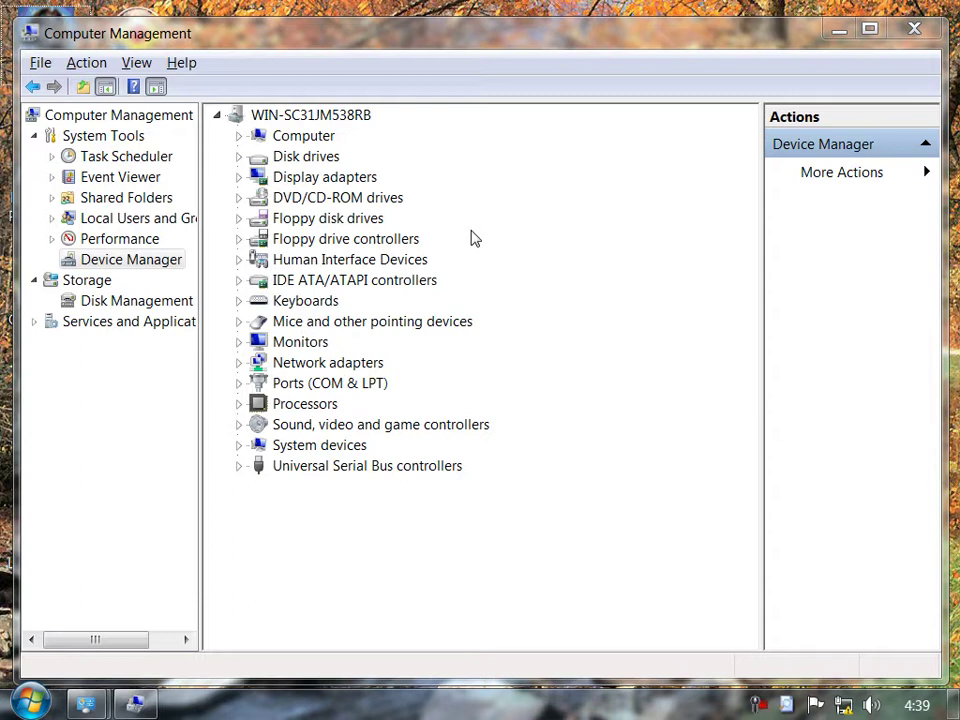
click(240, 179)
right_click(309, 201)
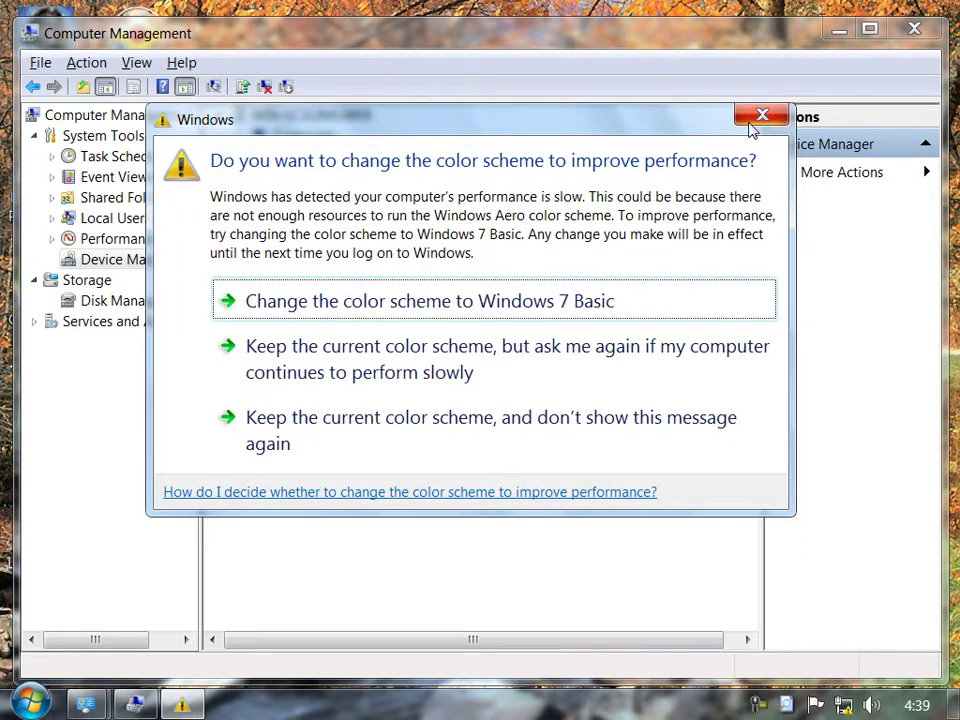
click(760, 118)
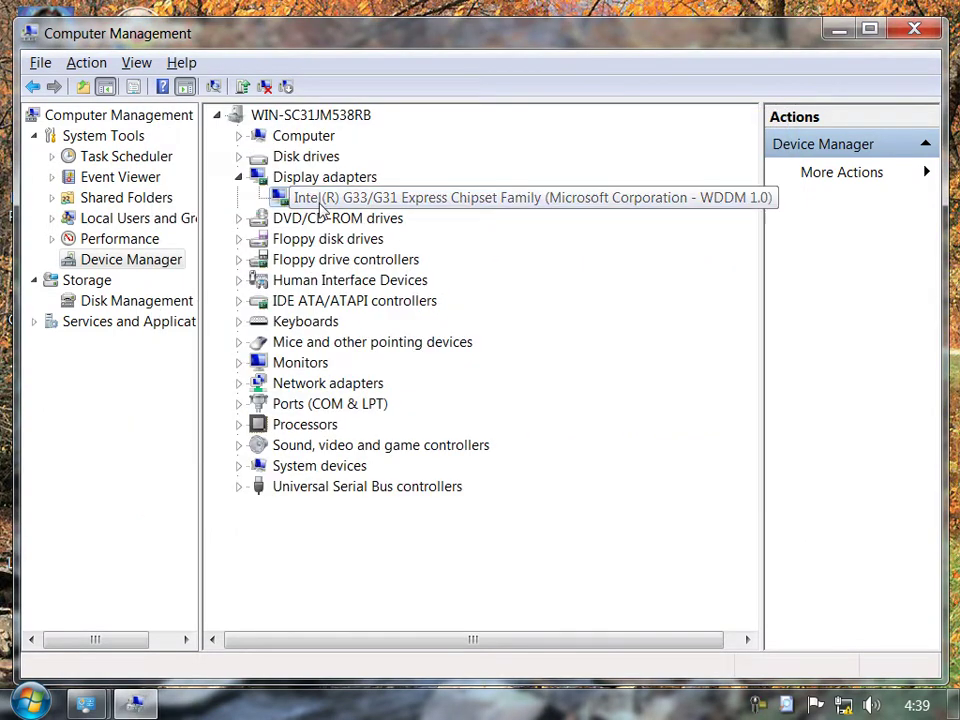
right_click(324, 203)
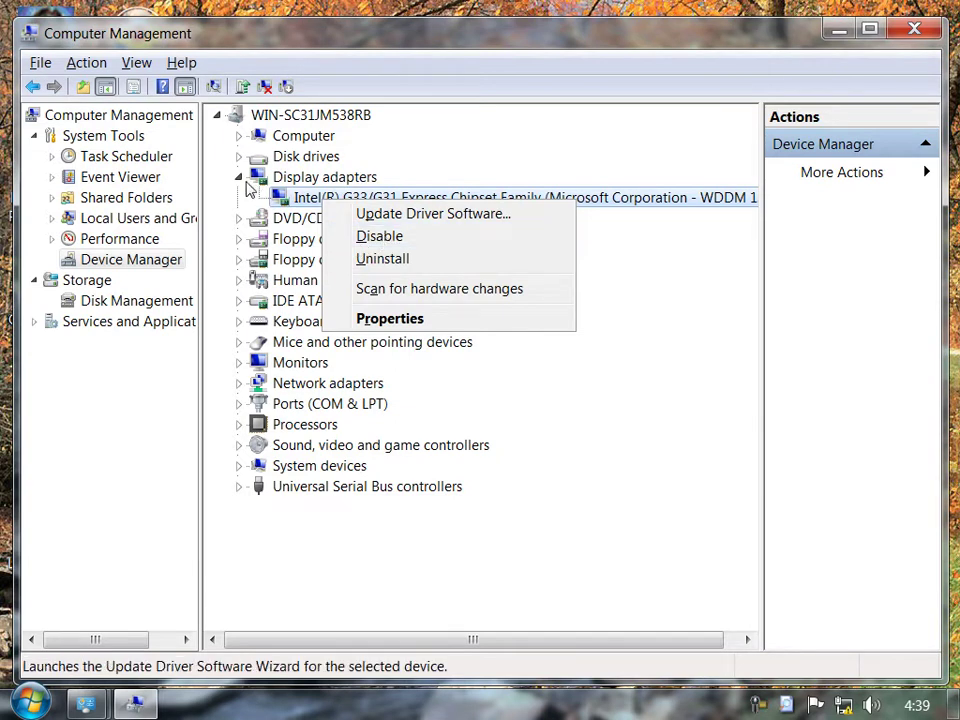
click(241, 179)
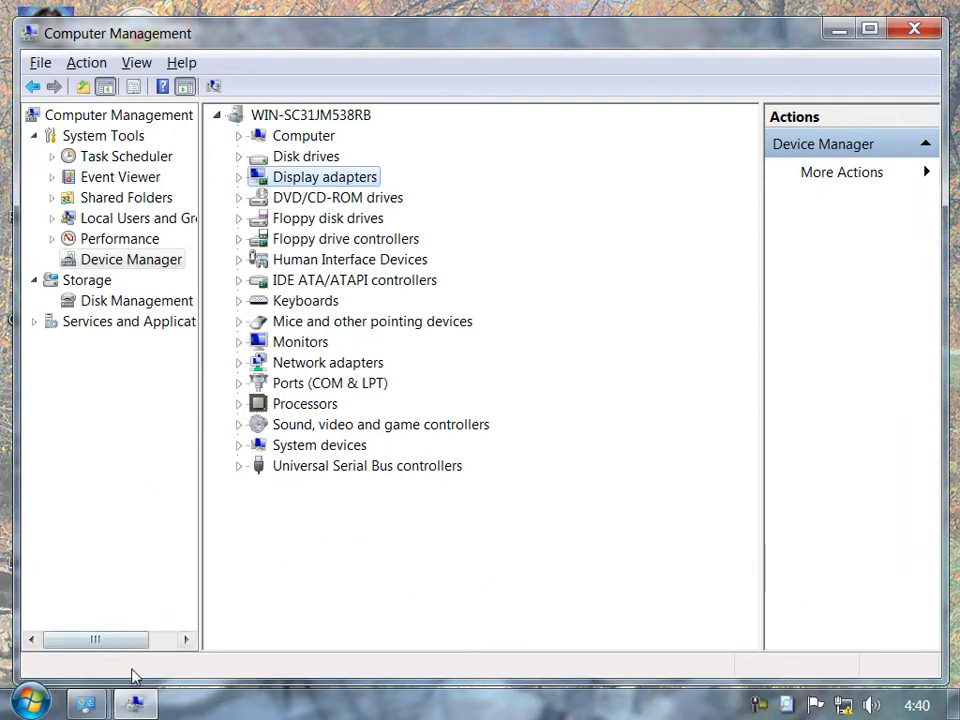
click(132, 705)
Close Control Panel from the taskbar, view the drives in Computer, then restore Computer Management.
right_click(86, 705)
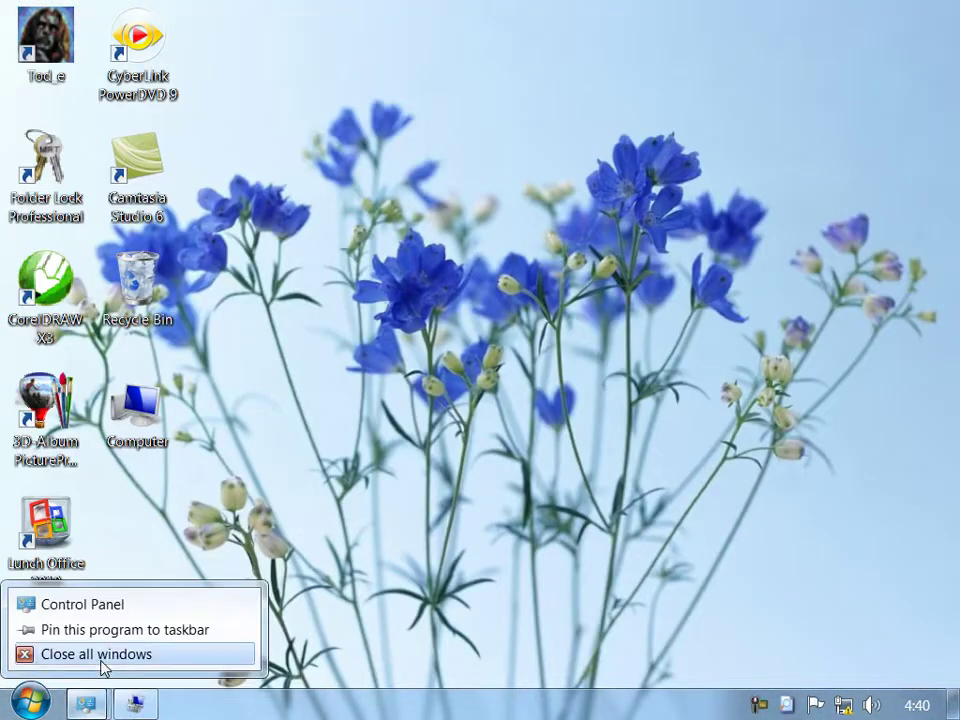
click(107, 658)
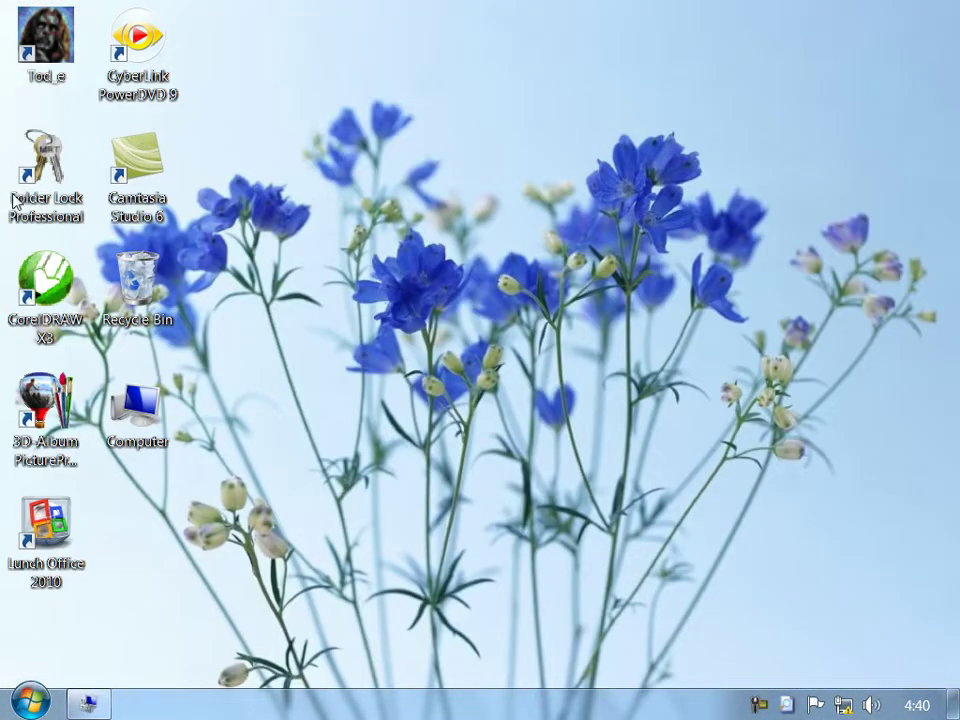
double_click(140, 405)
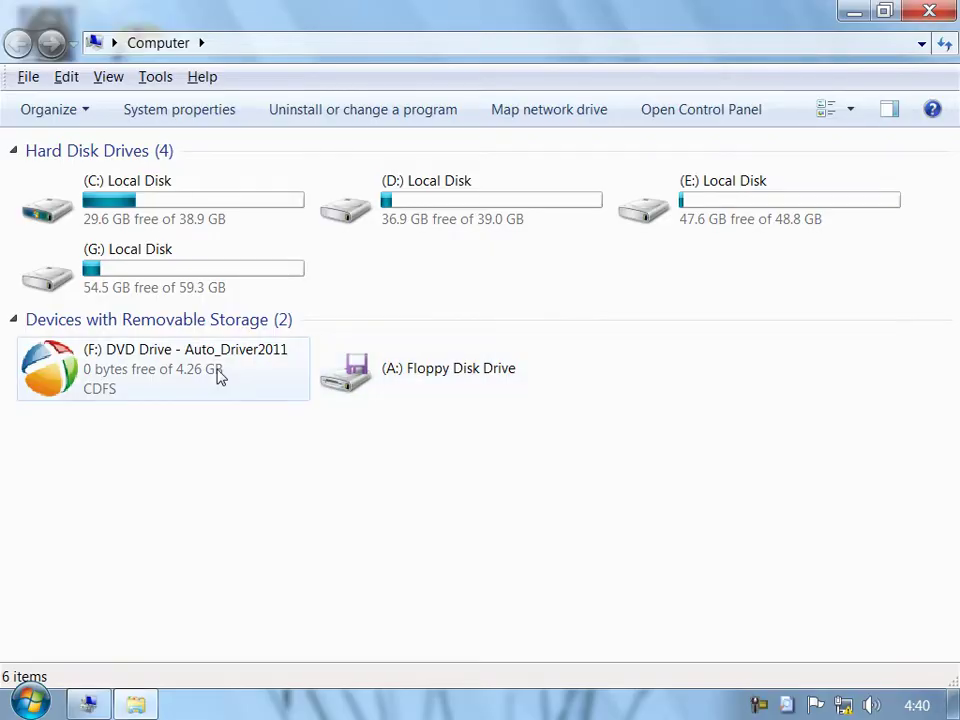
click(929, 11)
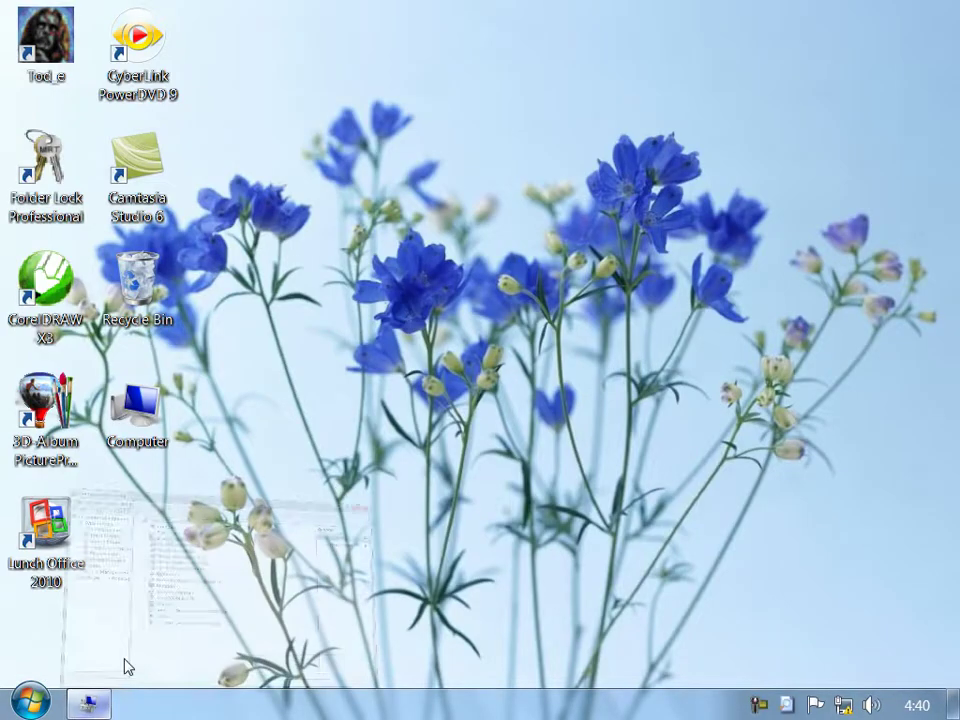
click(105, 703)
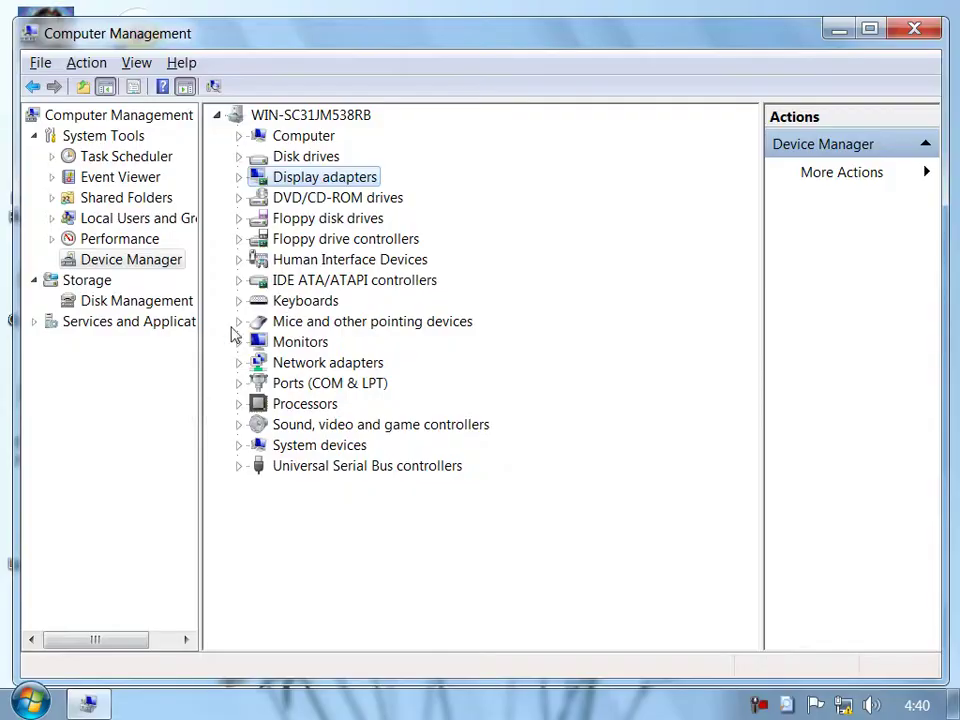
Disable the SAMSUNG DVD-ROM drive under DVD/CD-ROM drives and check Computer's drive list without it.
click(265, 200)
double_click(265, 200)
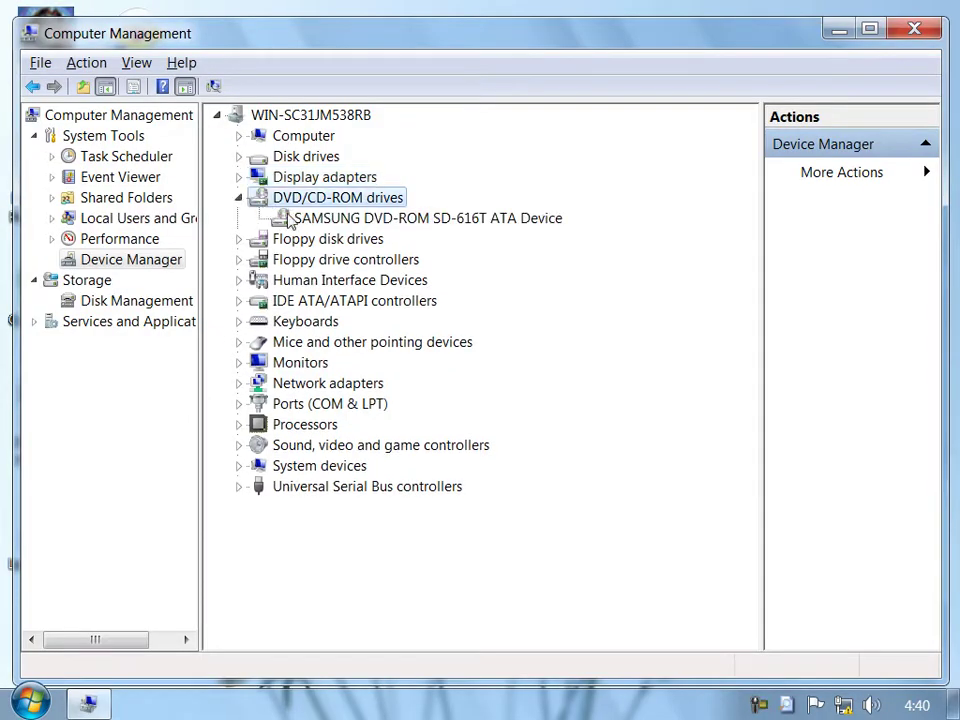
right_click(410, 219)
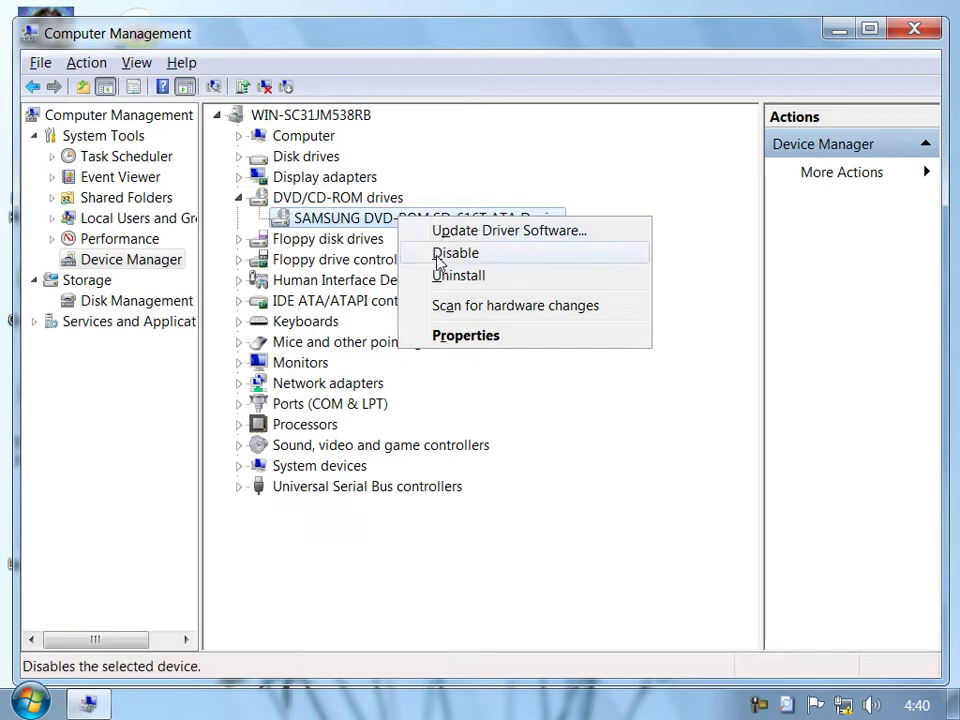
click(452, 251)
click(561, 385)
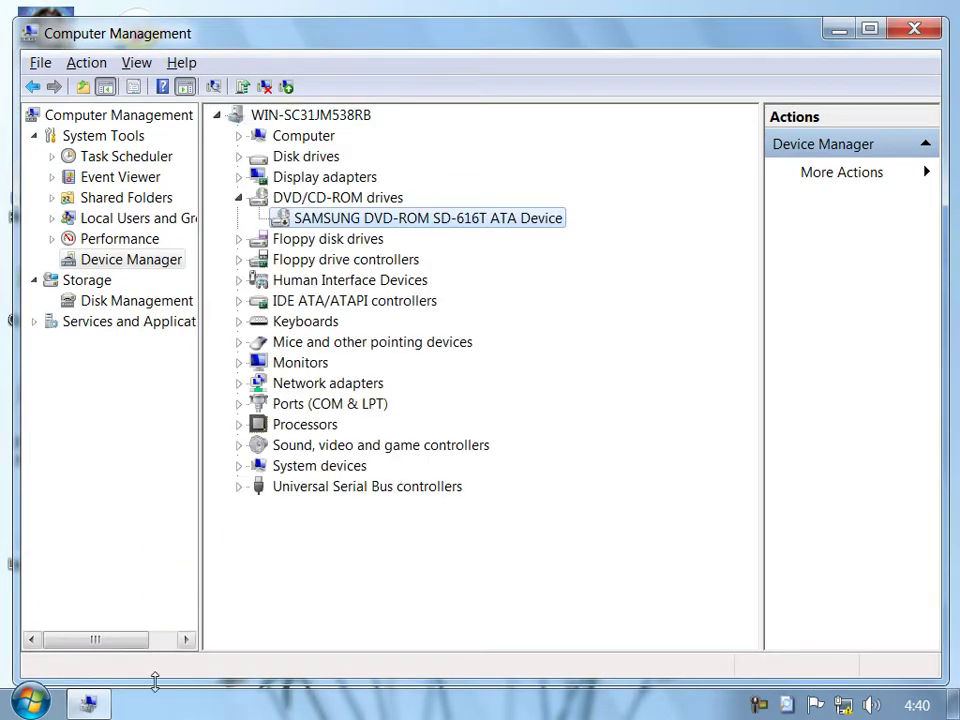
click(107, 708)
double_click(135, 405)
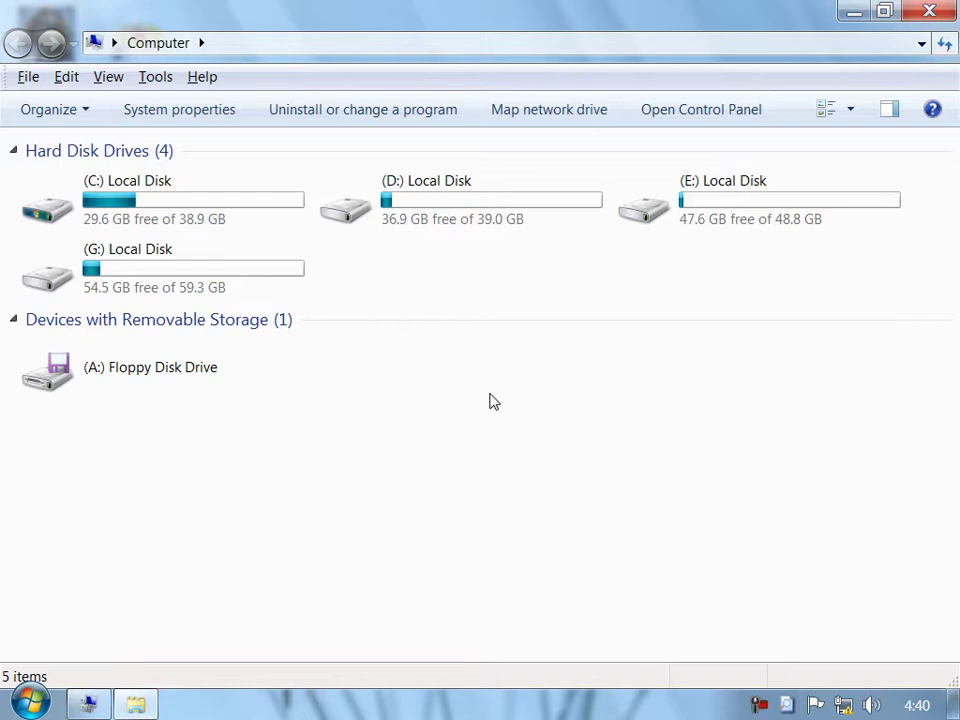
Re-enable the SAMSUNG DVD-ROM drive, verify F: reappears in Computer, and collapse DVD/CD-ROM drives.
click(88, 704)
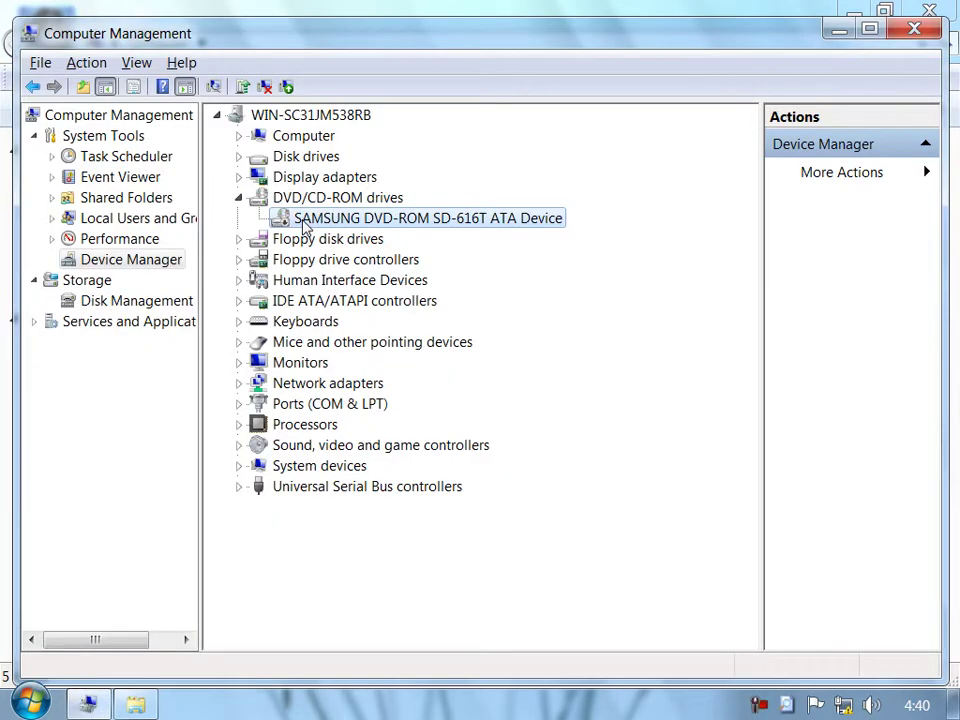
right_click(304, 224)
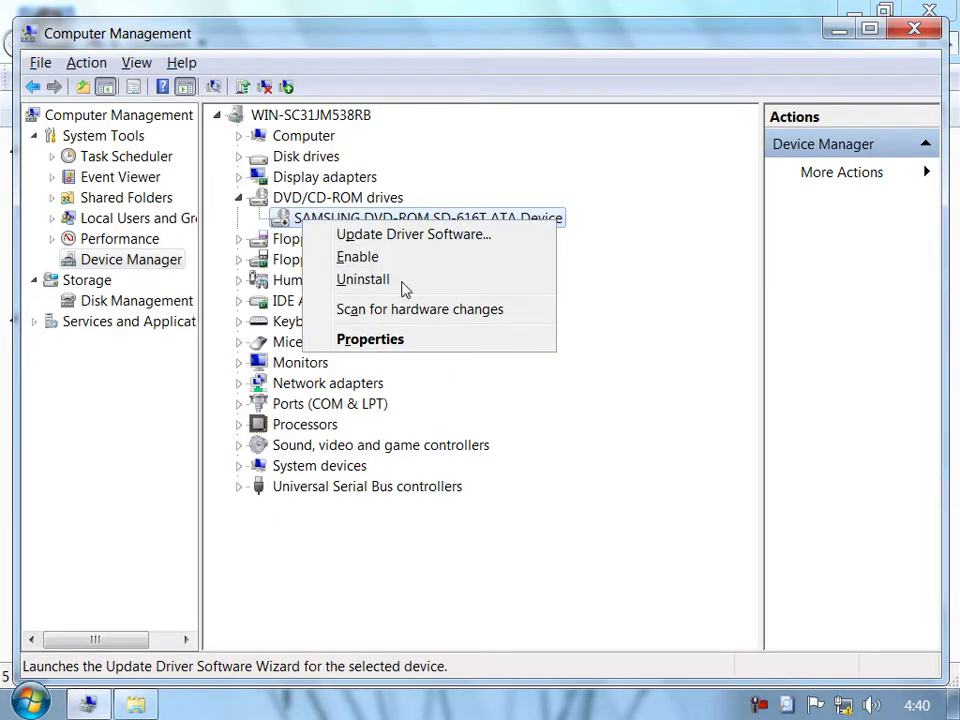
click(404, 258)
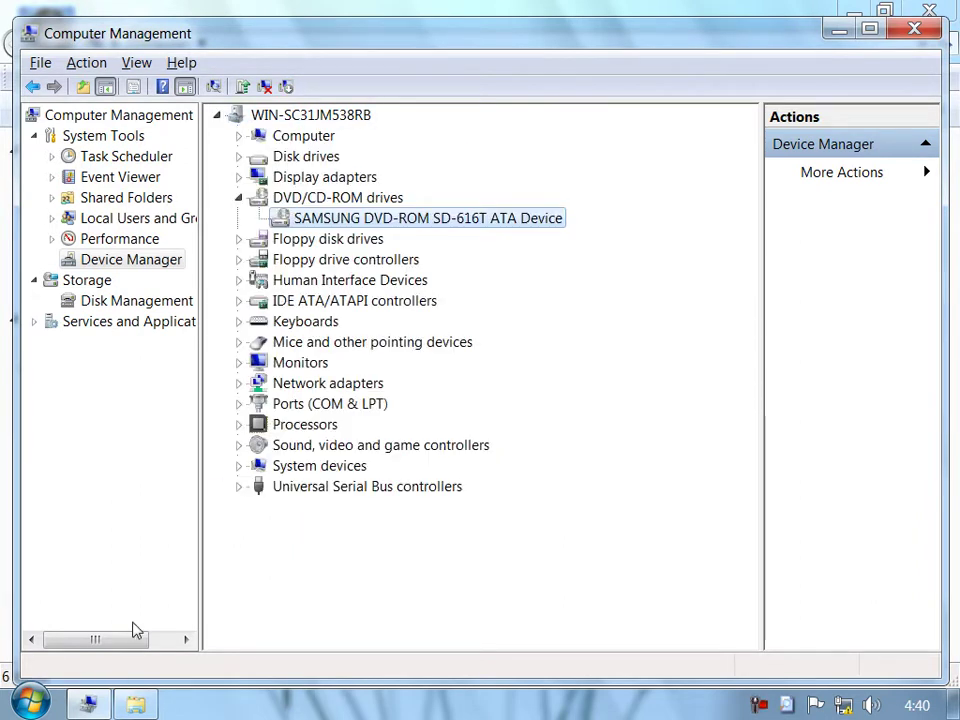
click(135, 705)
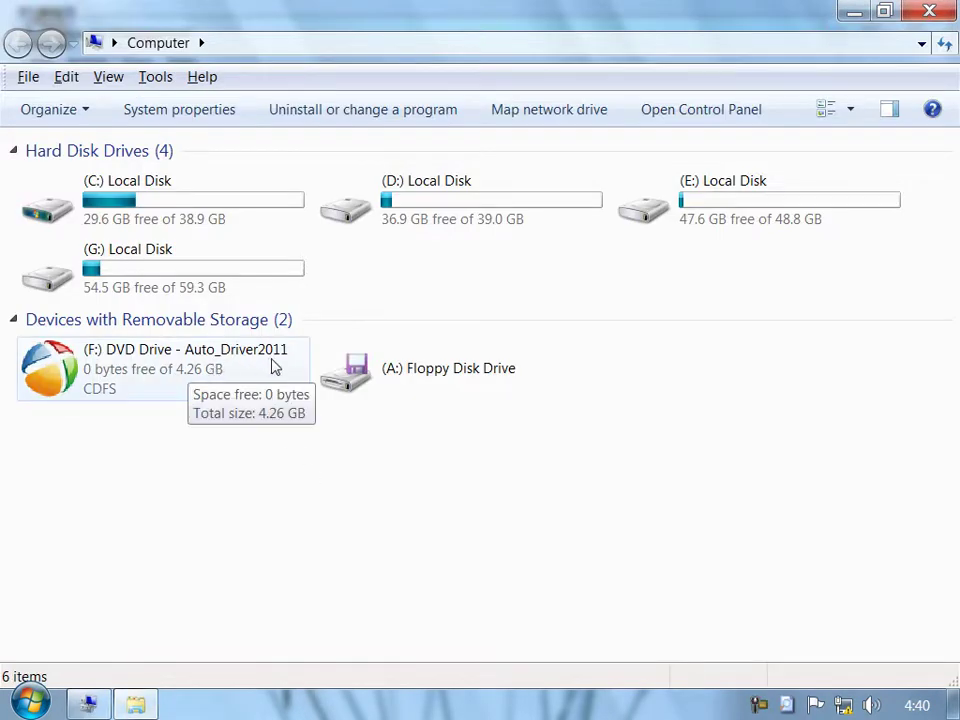
click(929, 10)
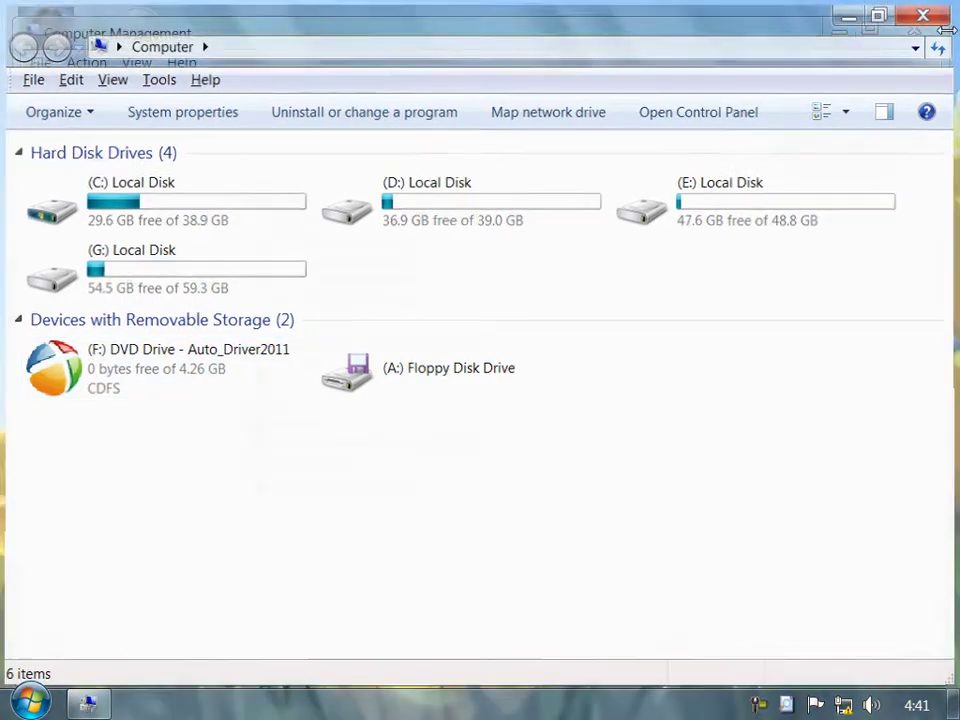
click(238, 197)
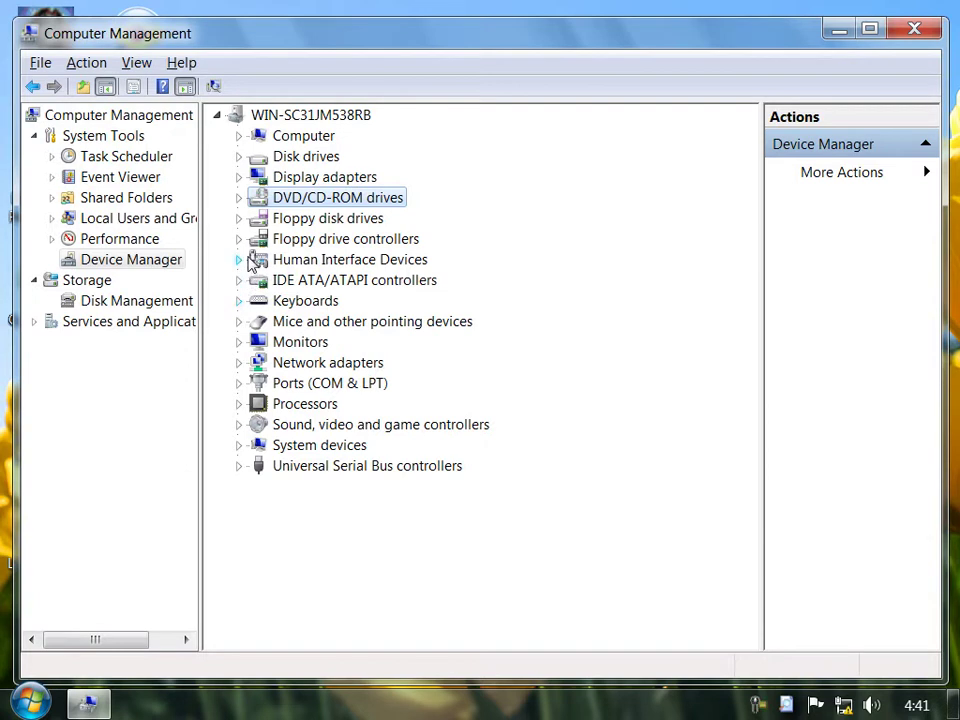
Look over the Realtek network card's actions under Network adapters without changing anything.
click(239, 363)
right_click(318, 386)
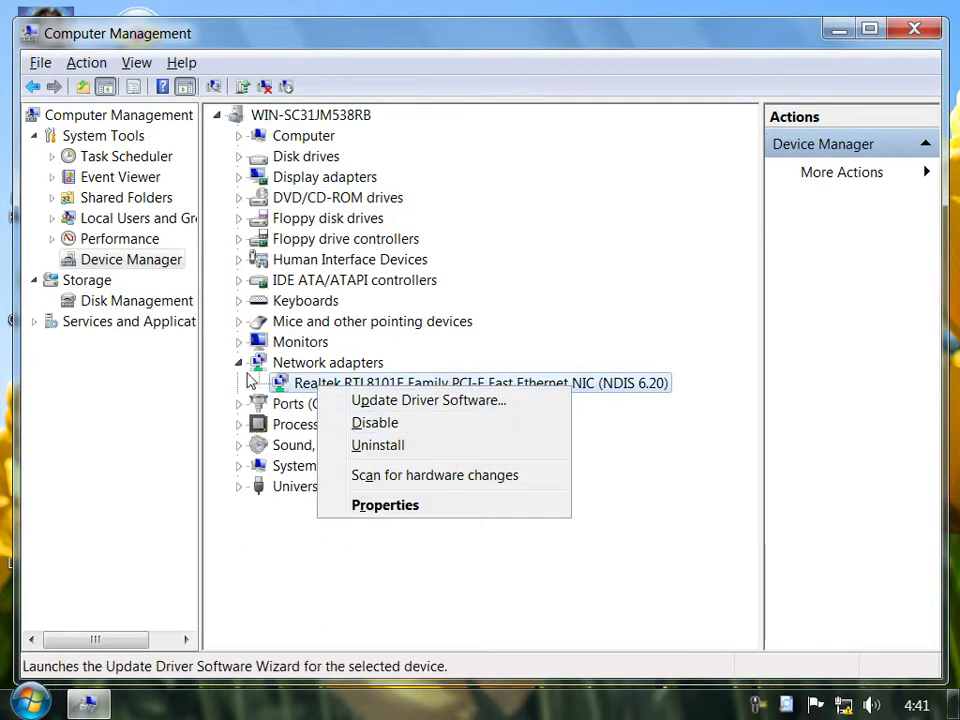
click(240, 366)
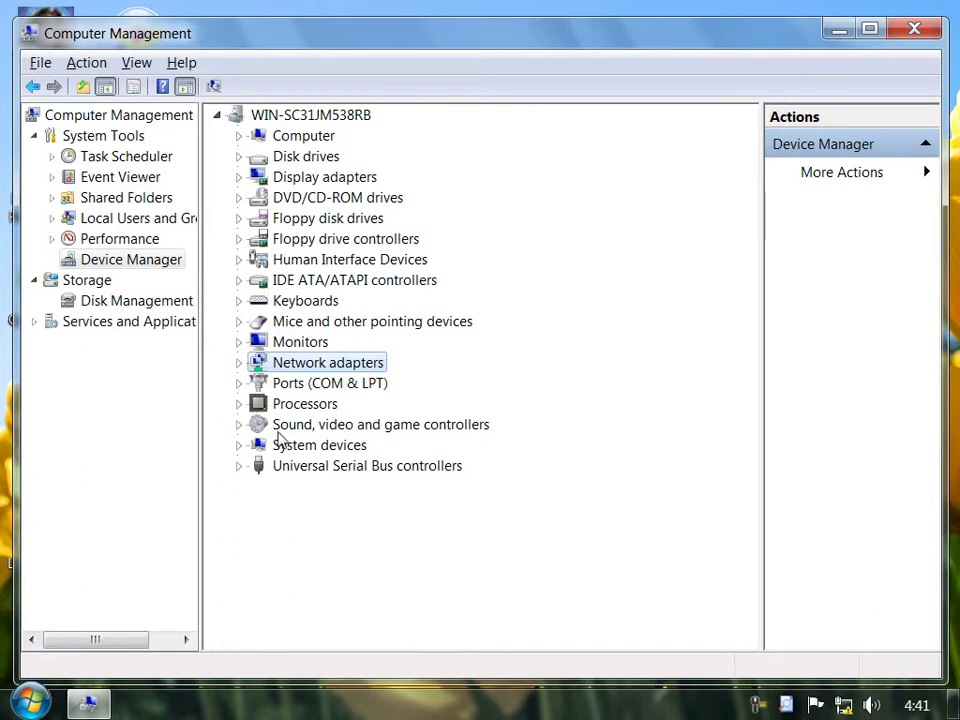
Inspect the High Definition Audio Device's actions under Sound, video and game controllers, leaving it enabled.
click(240, 425)
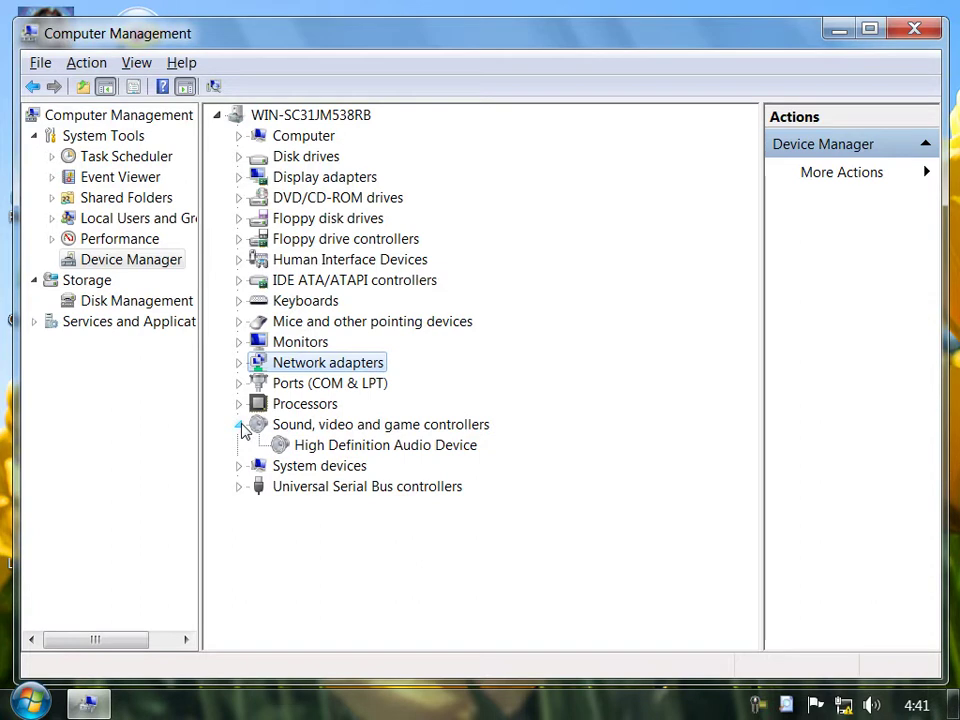
click(353, 452)
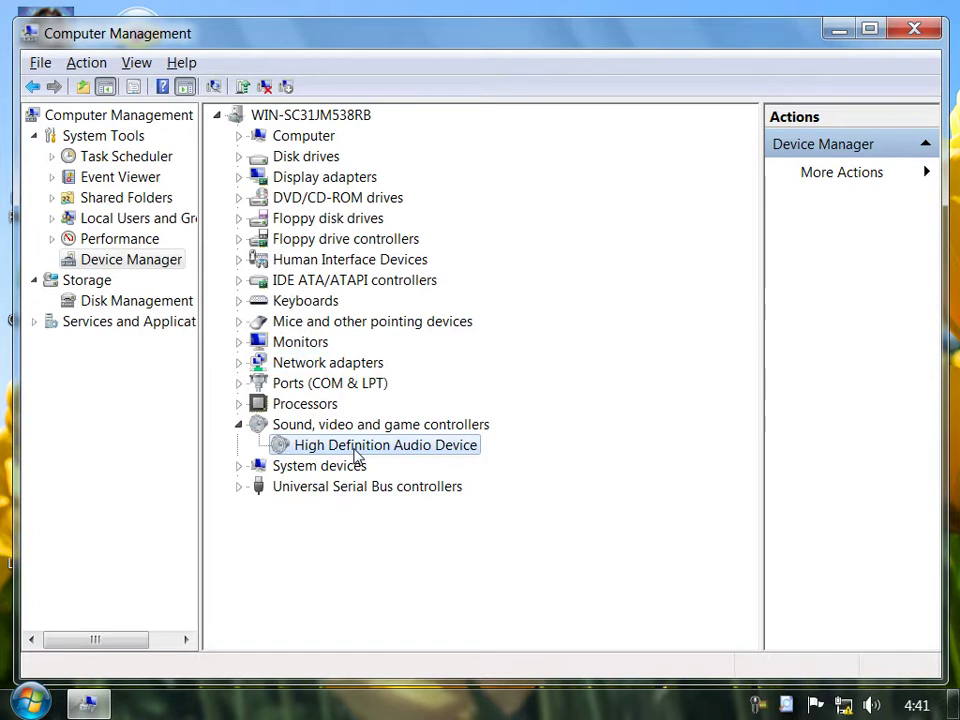
right_click(356, 455)
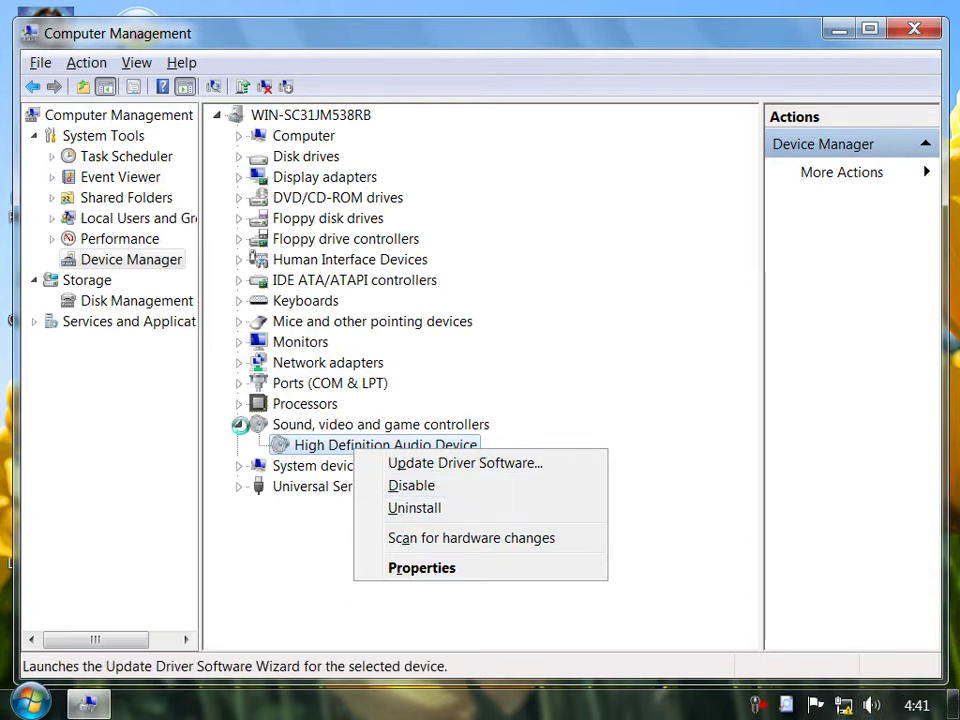
click(230, 424)
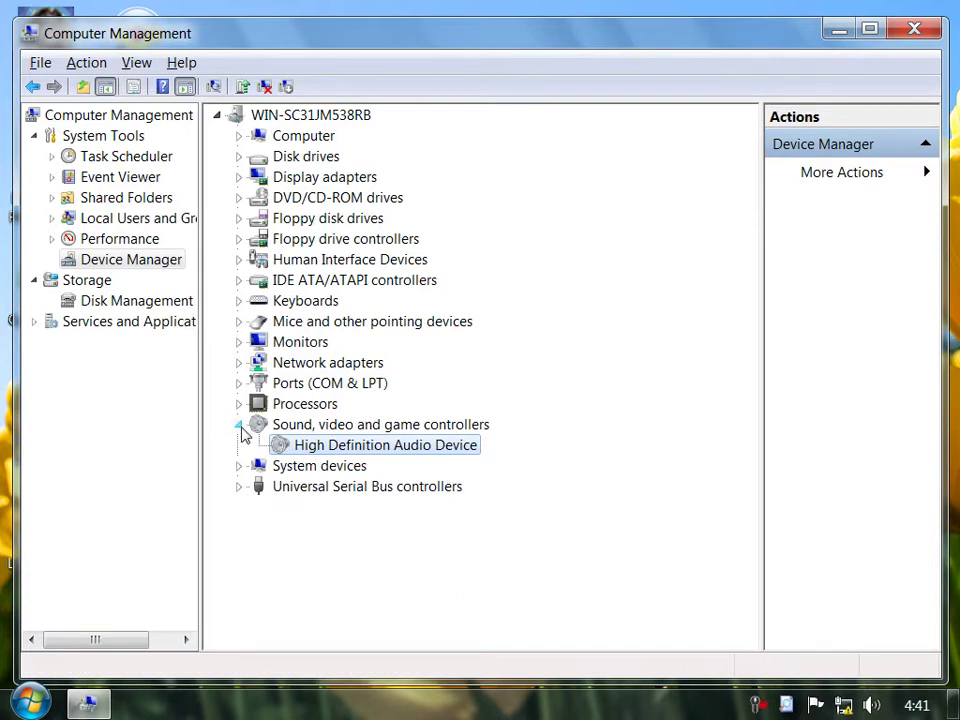
click(239, 426)
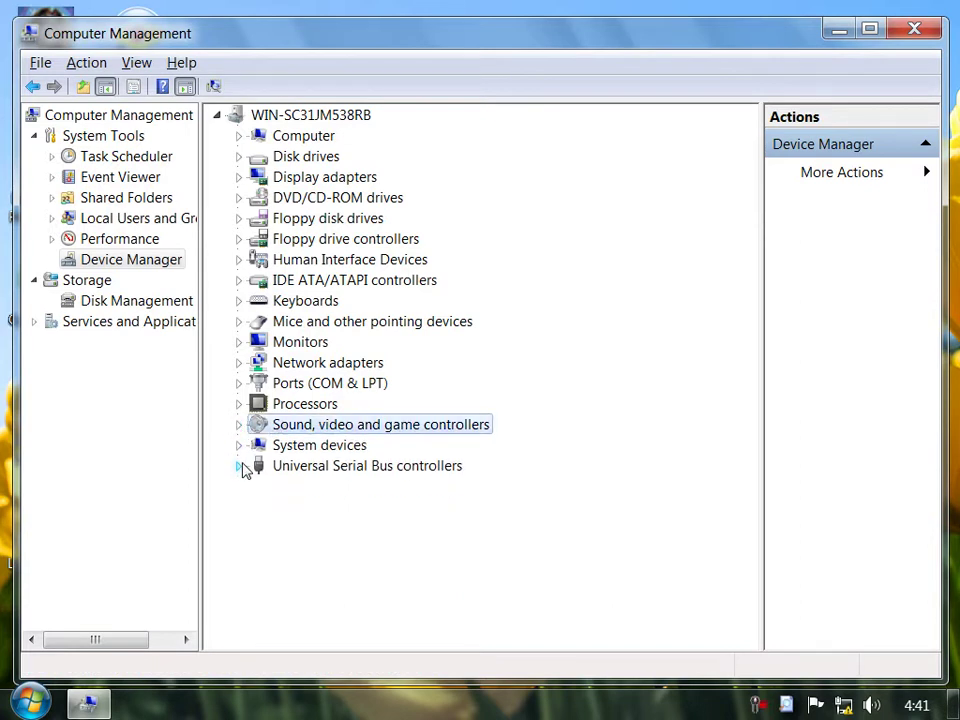
click(239, 466)
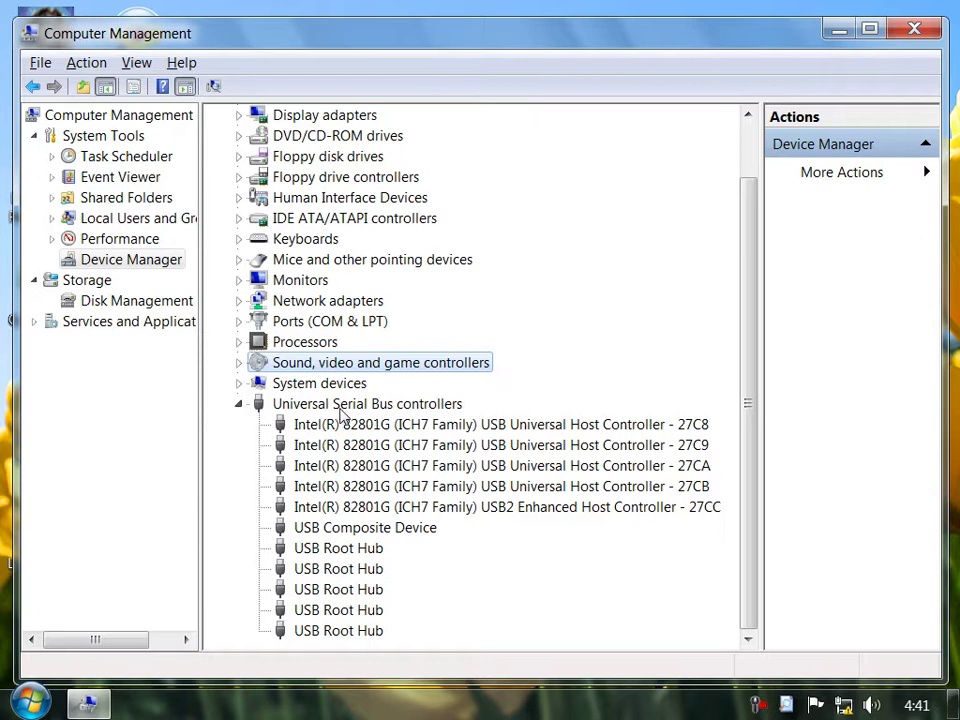
right_click(465, 428)
right_click(438, 441)
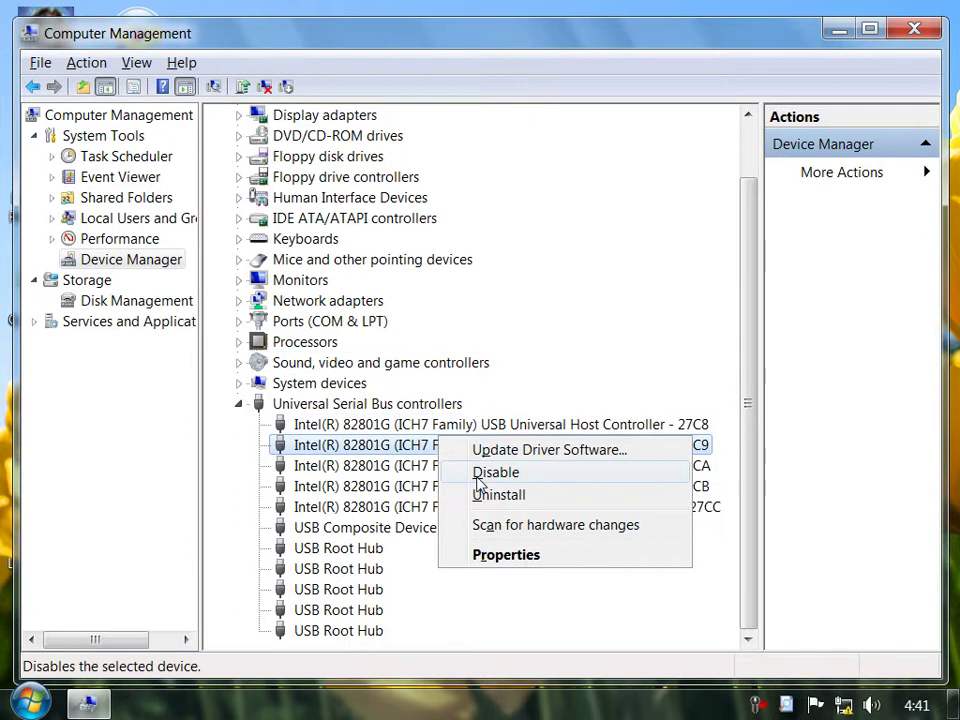
right_click(401, 476)
right_click(401, 476)
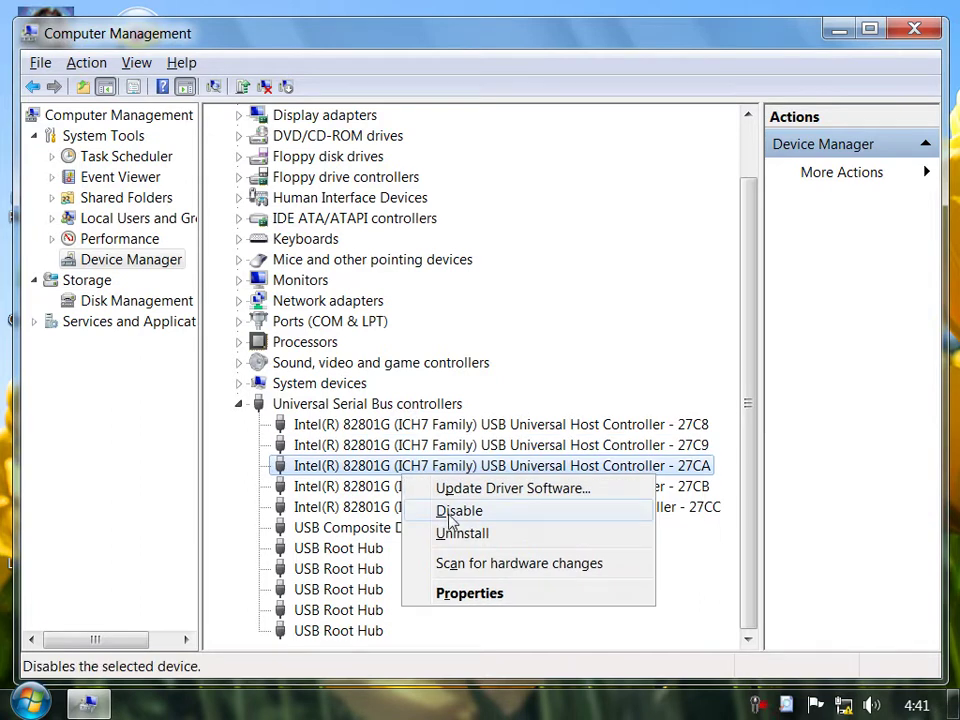
right_click(339, 486)
right_click(354, 509)
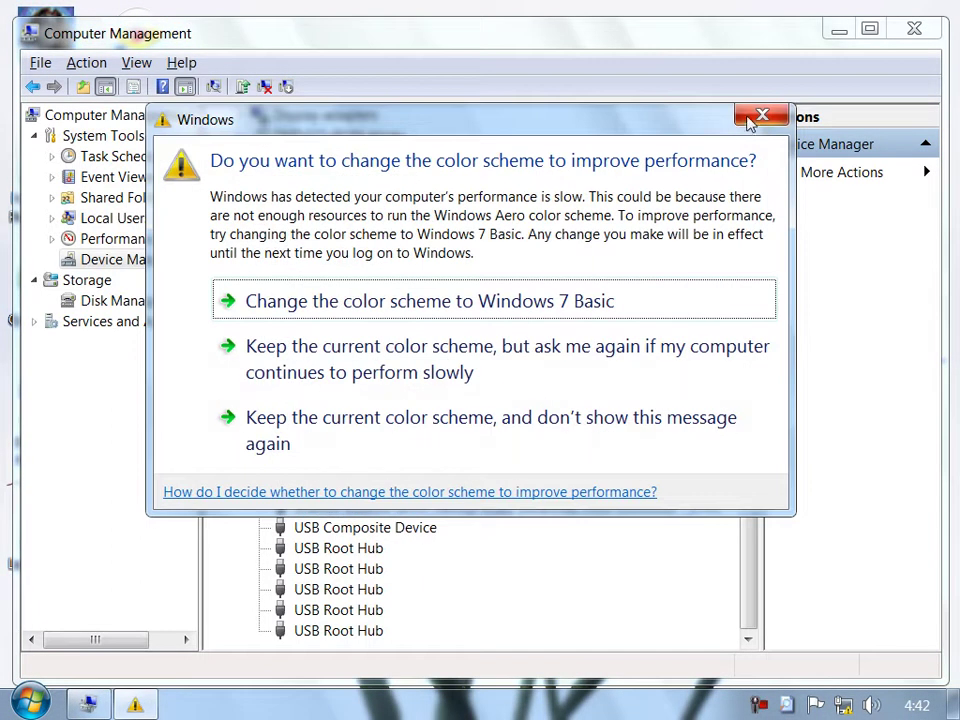
click(757, 118)
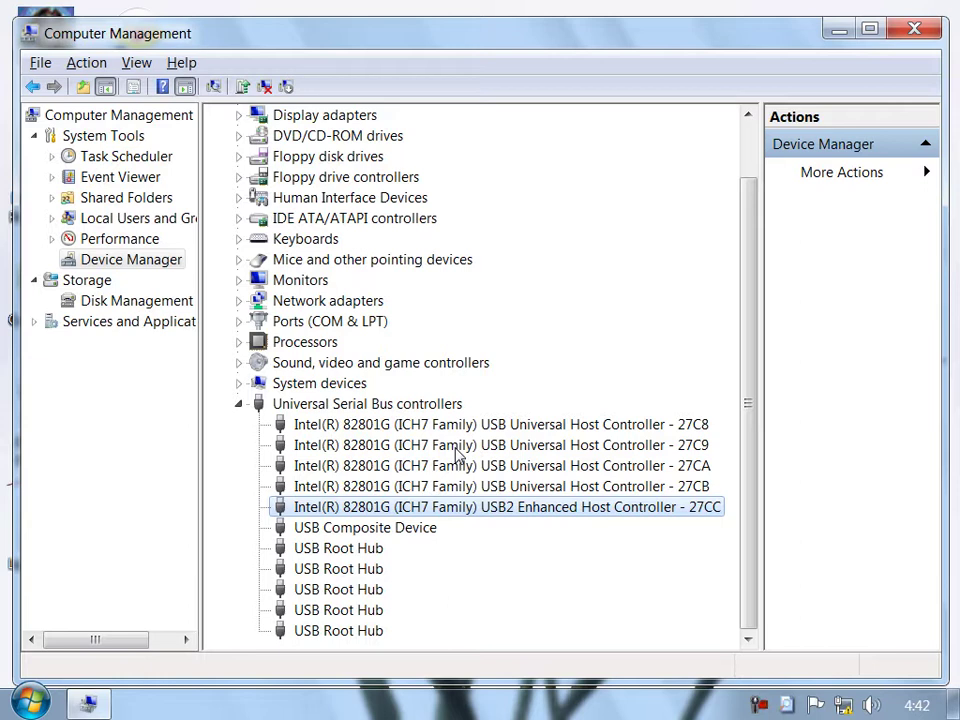
click(238, 404)
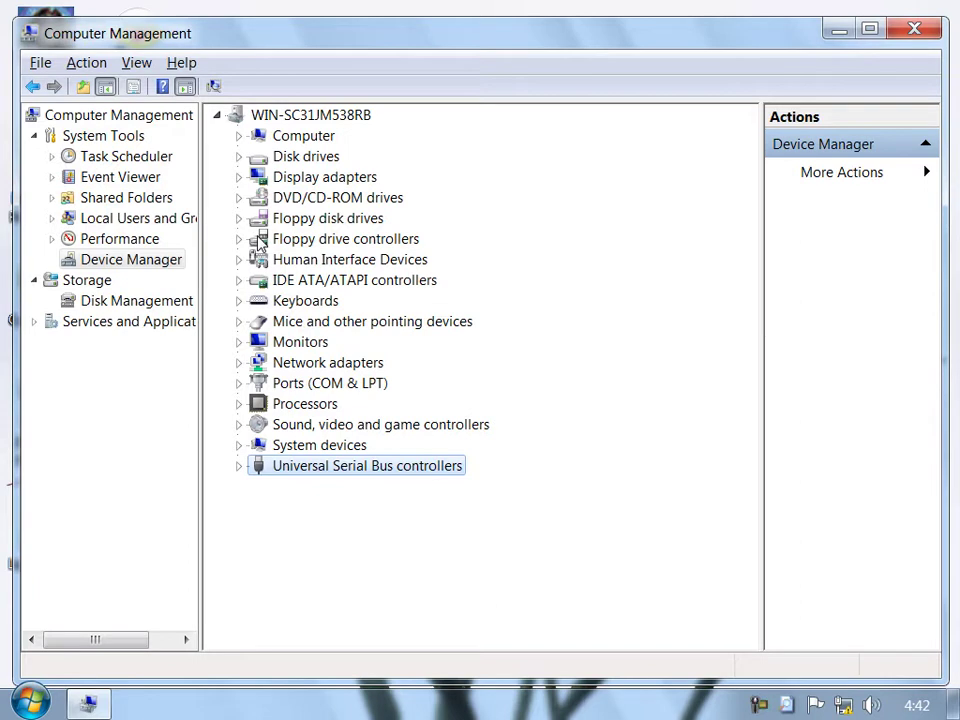
Open Local Users and Groups > Users and apply Set Password on Administrator with empty fields.
double_click(138, 220)
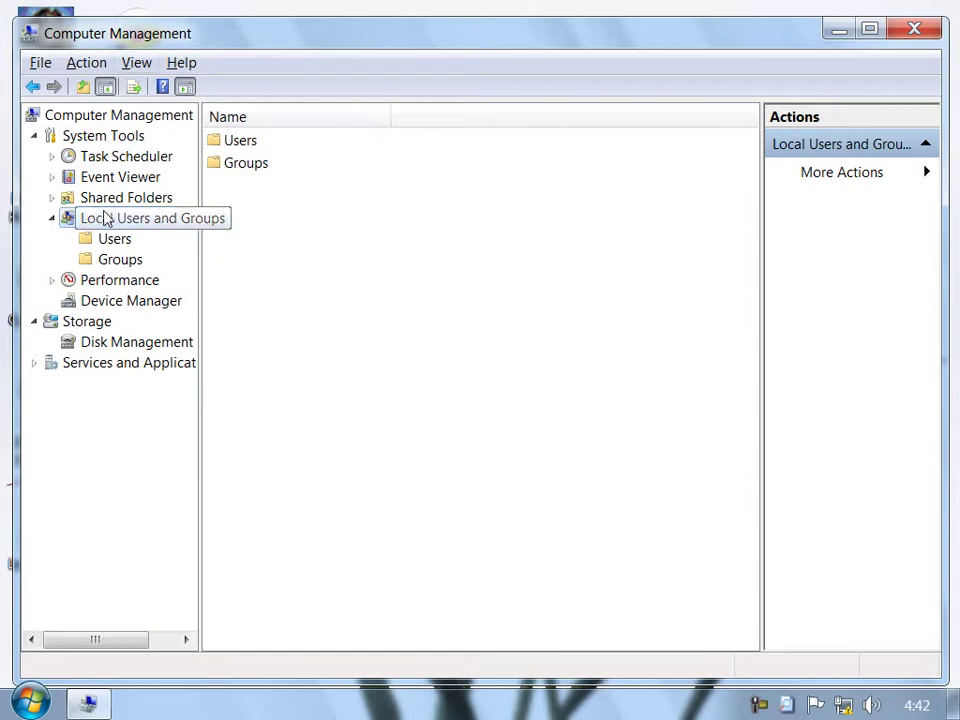
click(120, 243)
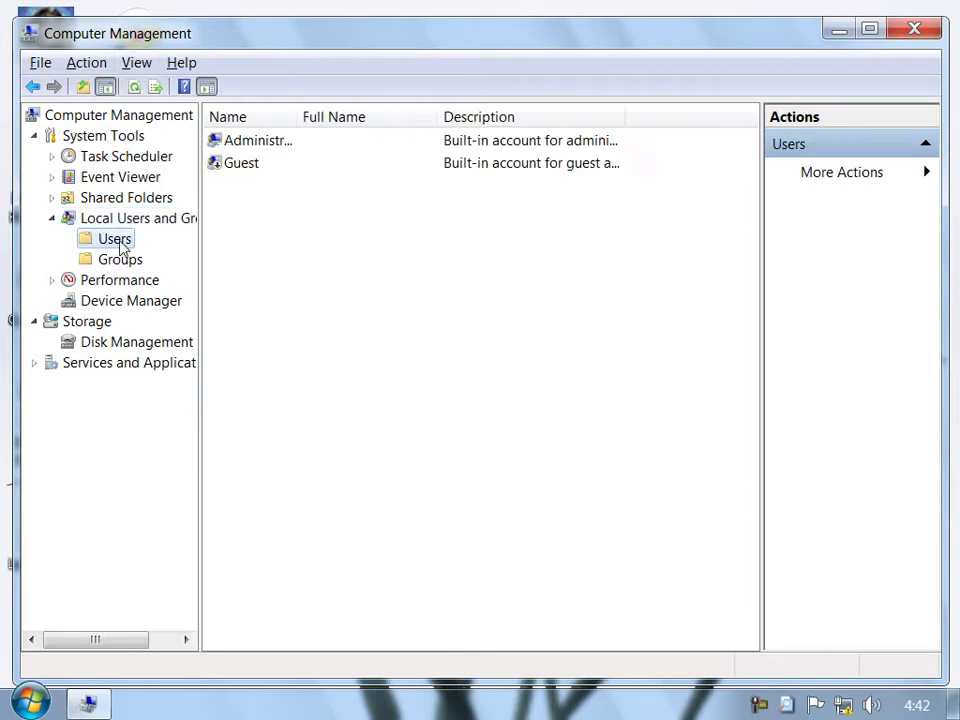
click(292, 144)
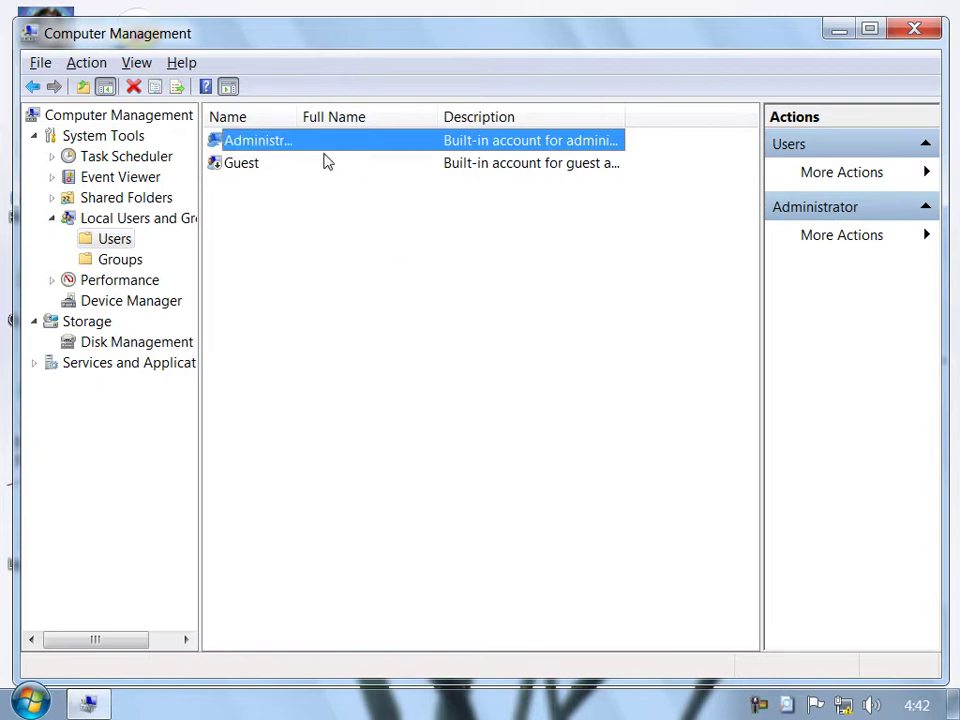
click(265, 168)
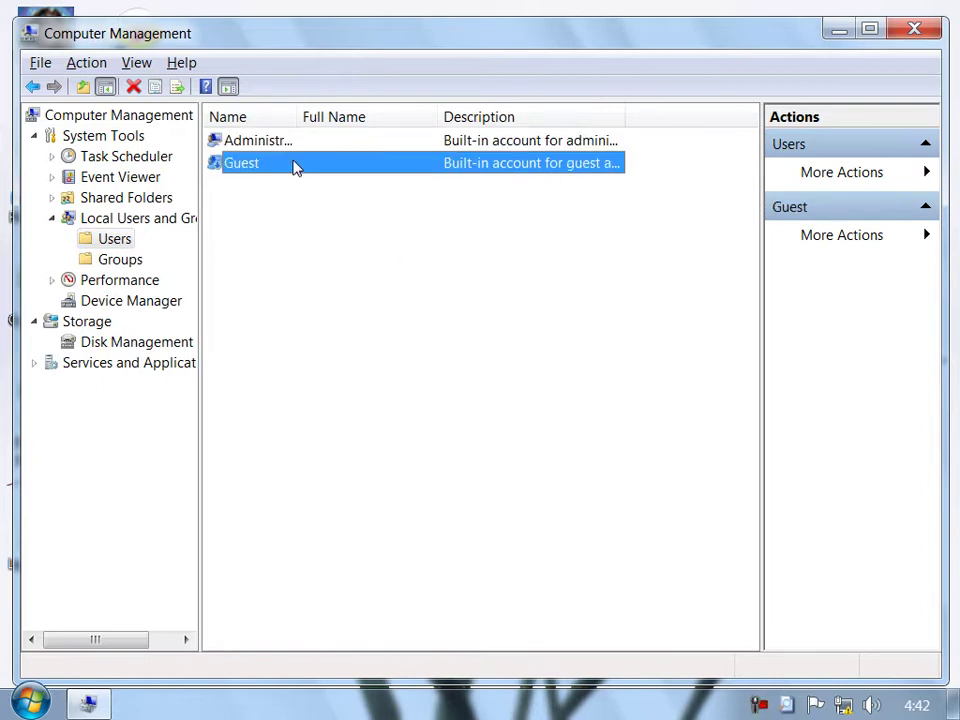
click(295, 150)
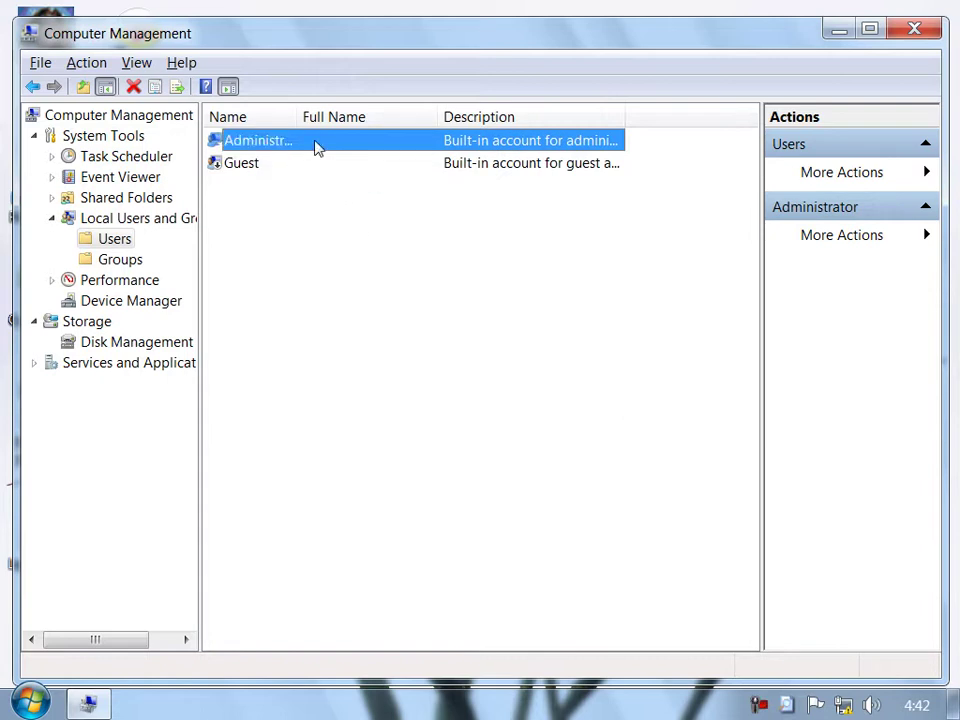
right_click(314, 143)
click(390, 160)
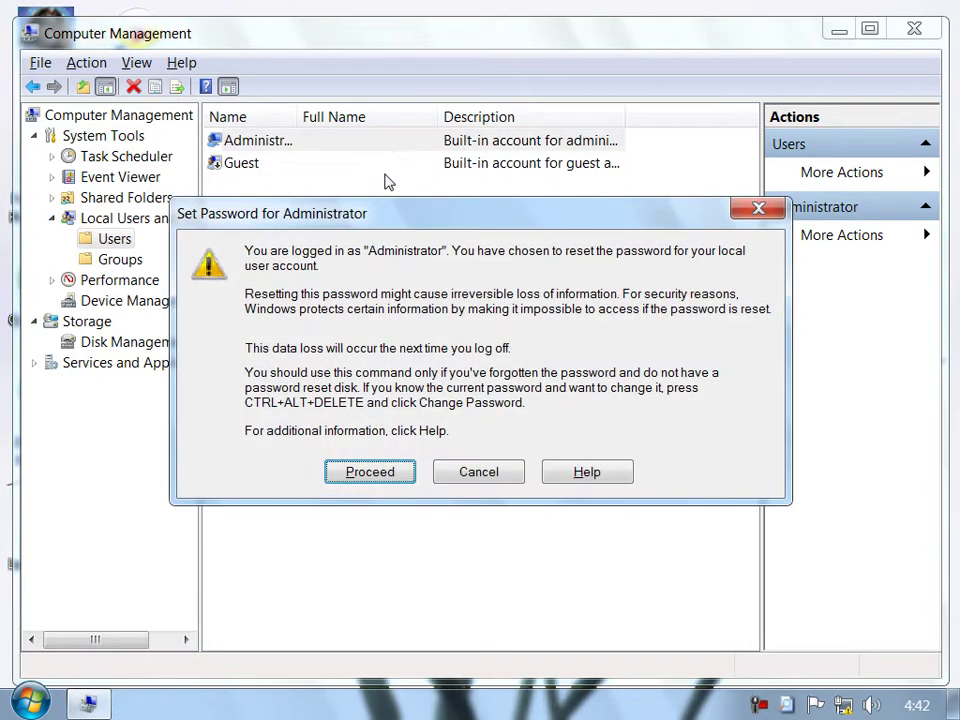
click(362, 471)
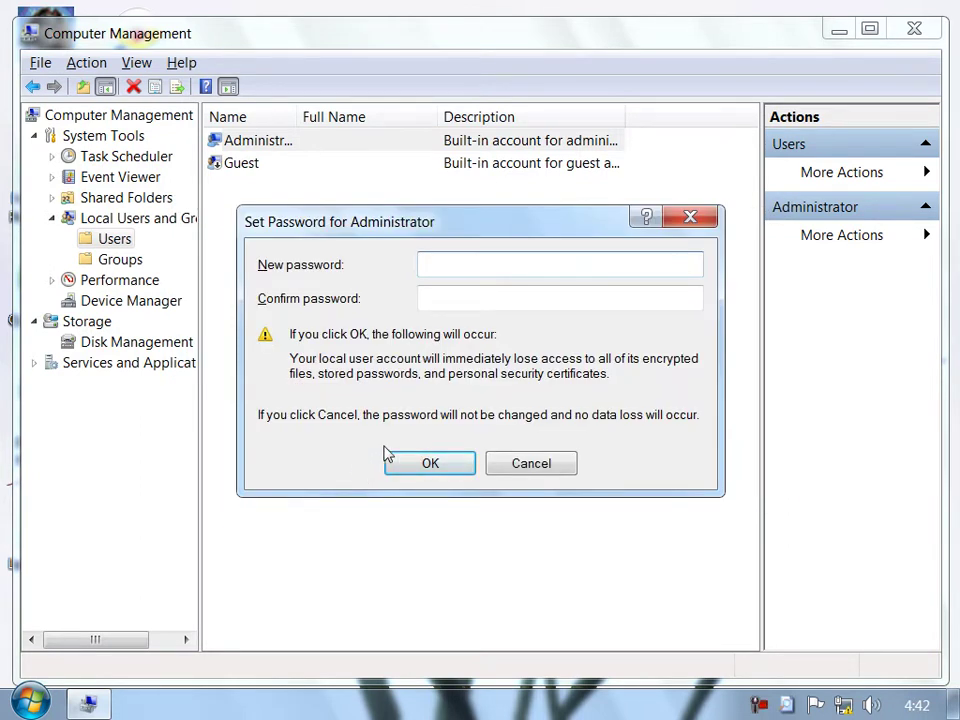
click(432, 466)
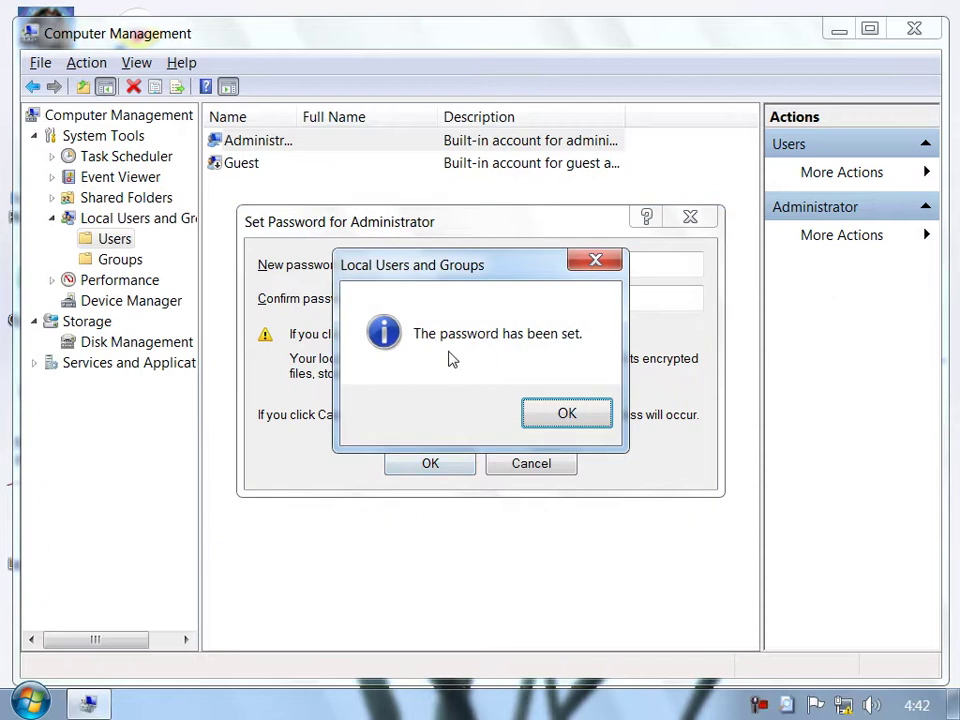
click(563, 415)
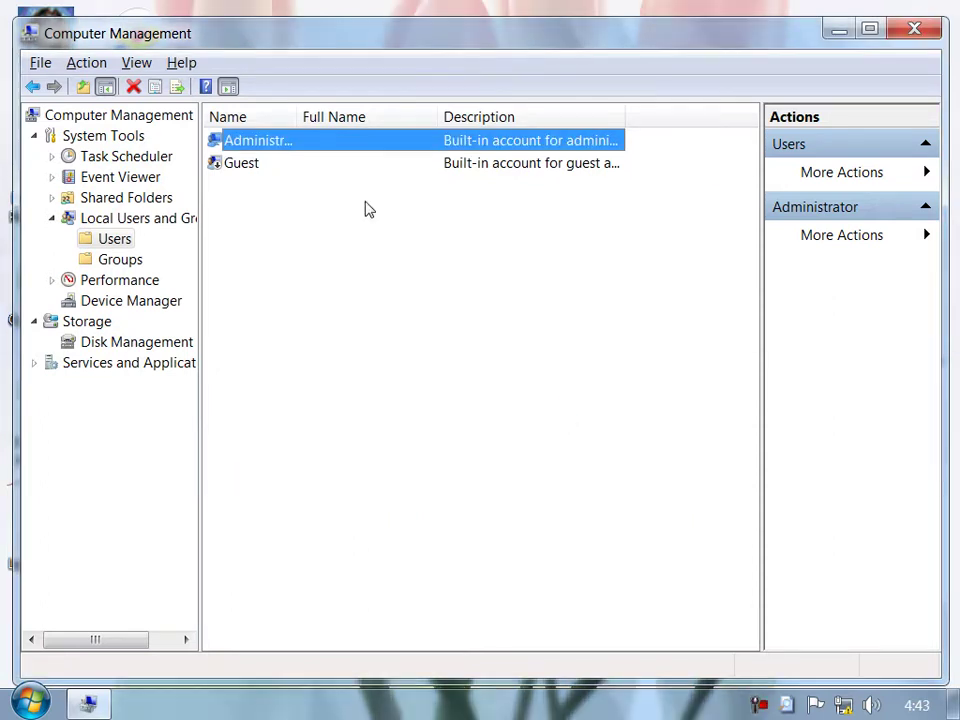
Run Set Password on Administrator again, entering and confirming the new password.
right_click(322, 152)
click(345, 161)
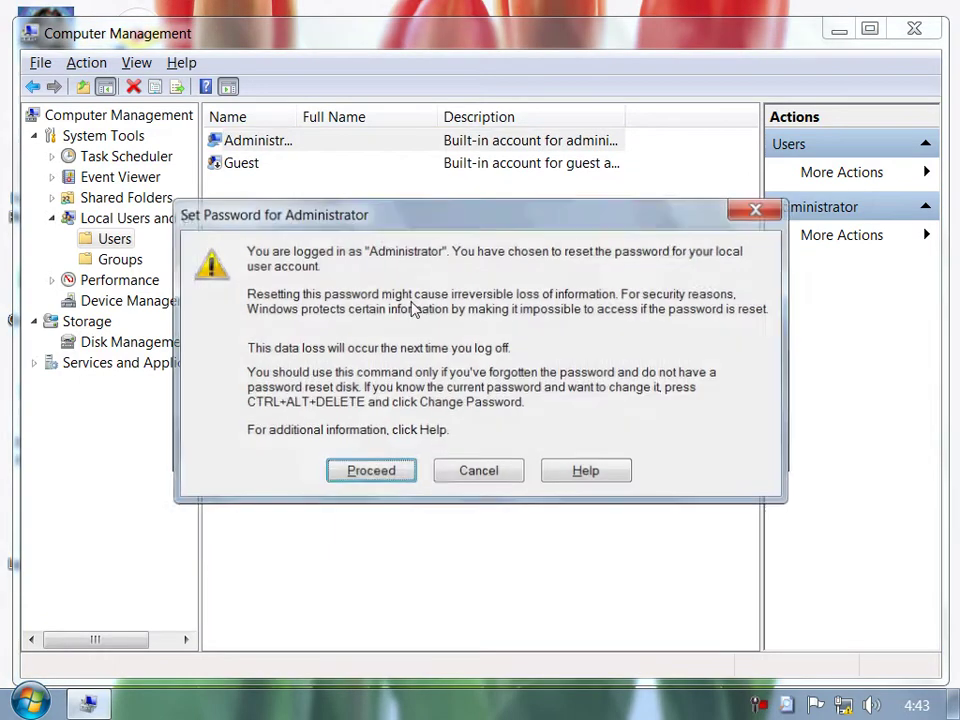
click(370, 472)
text(••••••••)
click(560, 298)
text(•••)
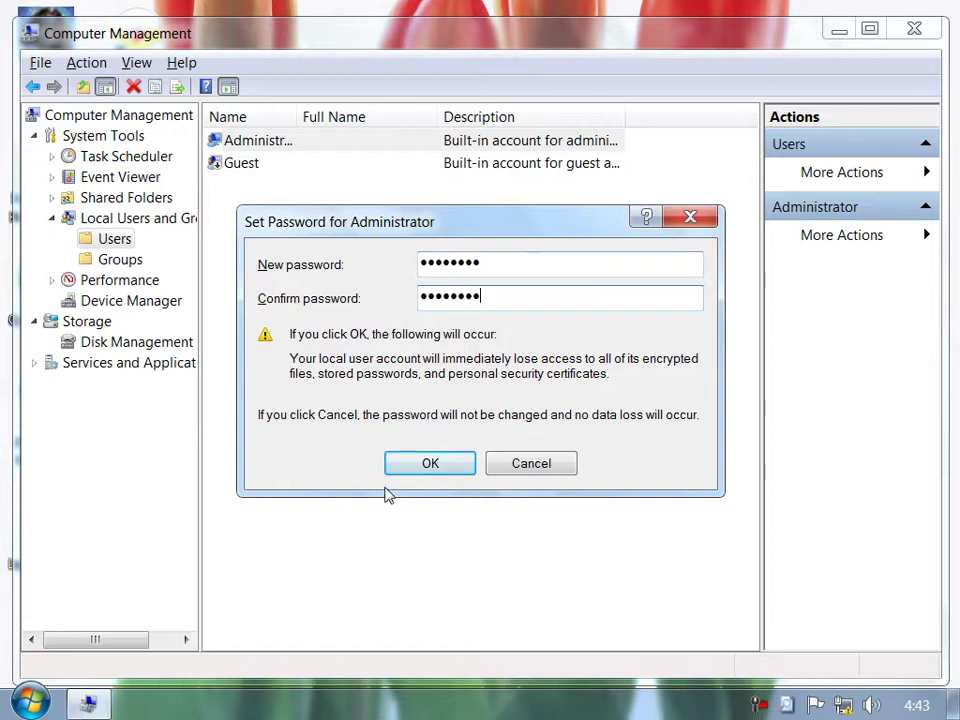
click(433, 466)
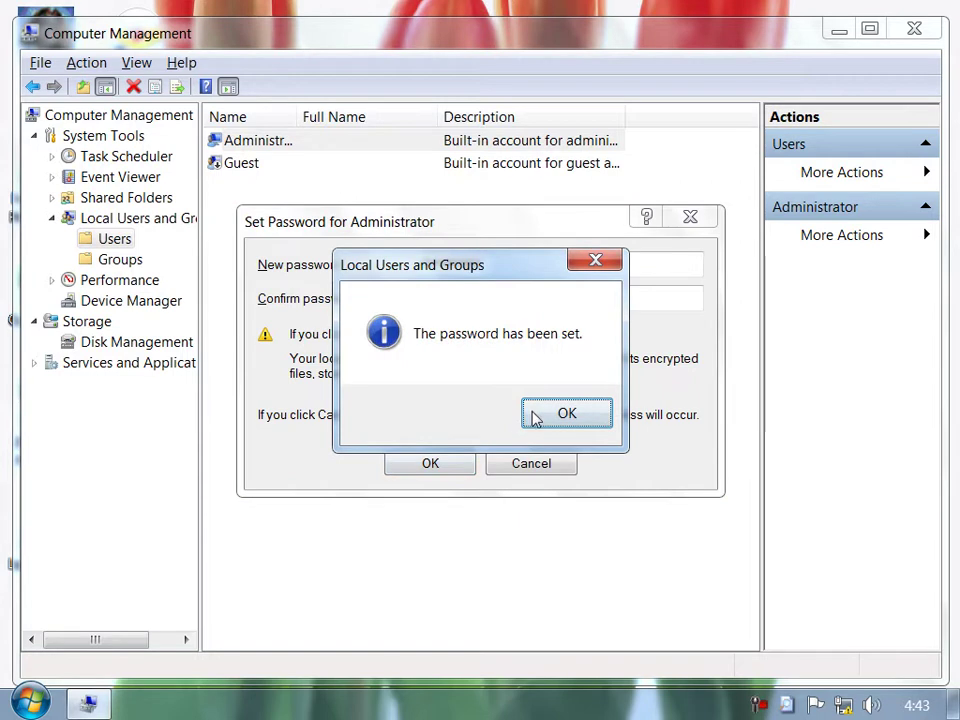
click(538, 416)
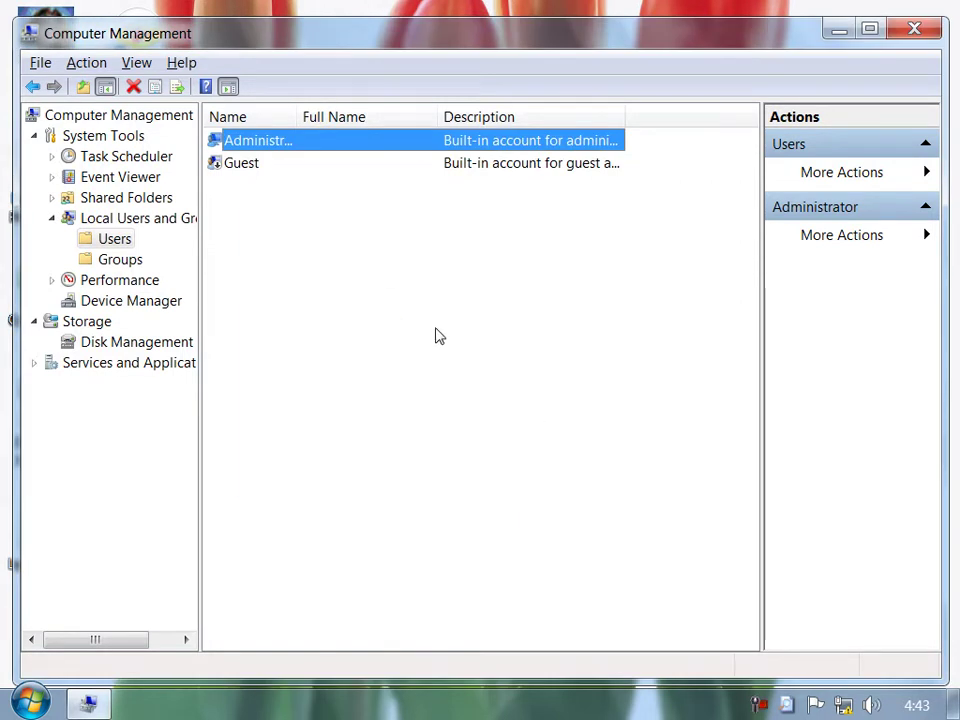
right_click(415, 285)
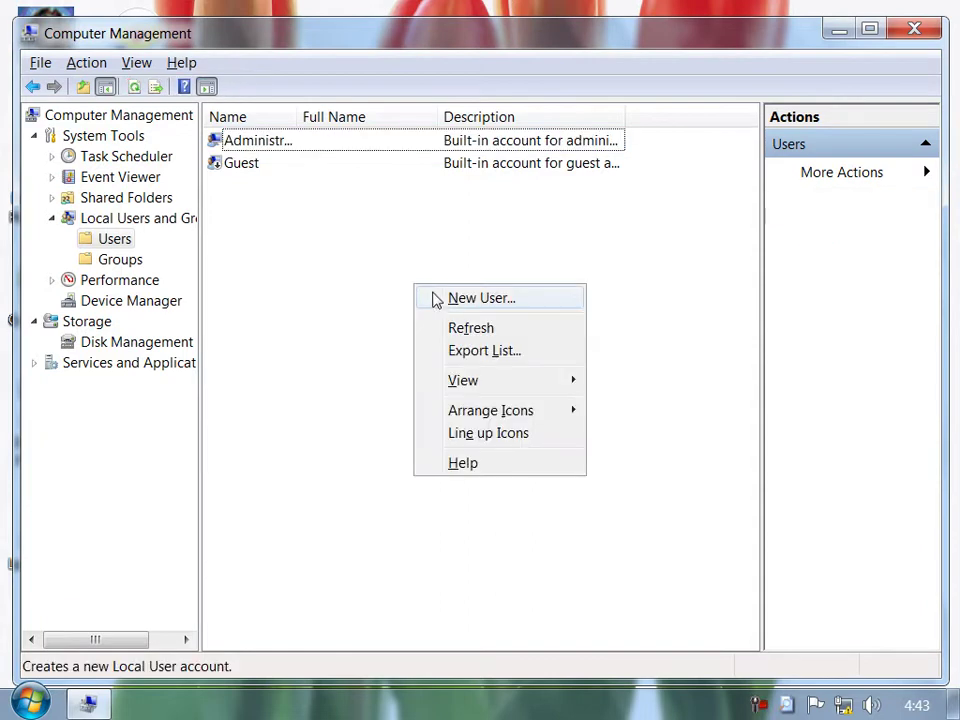
click(443, 299)
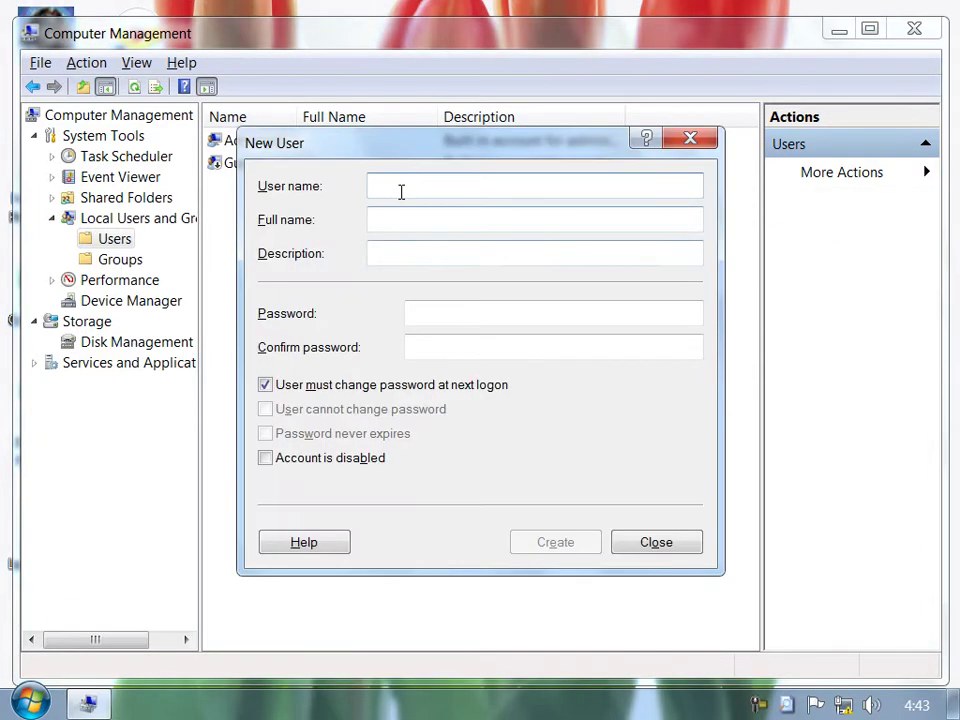
text(Dear student)
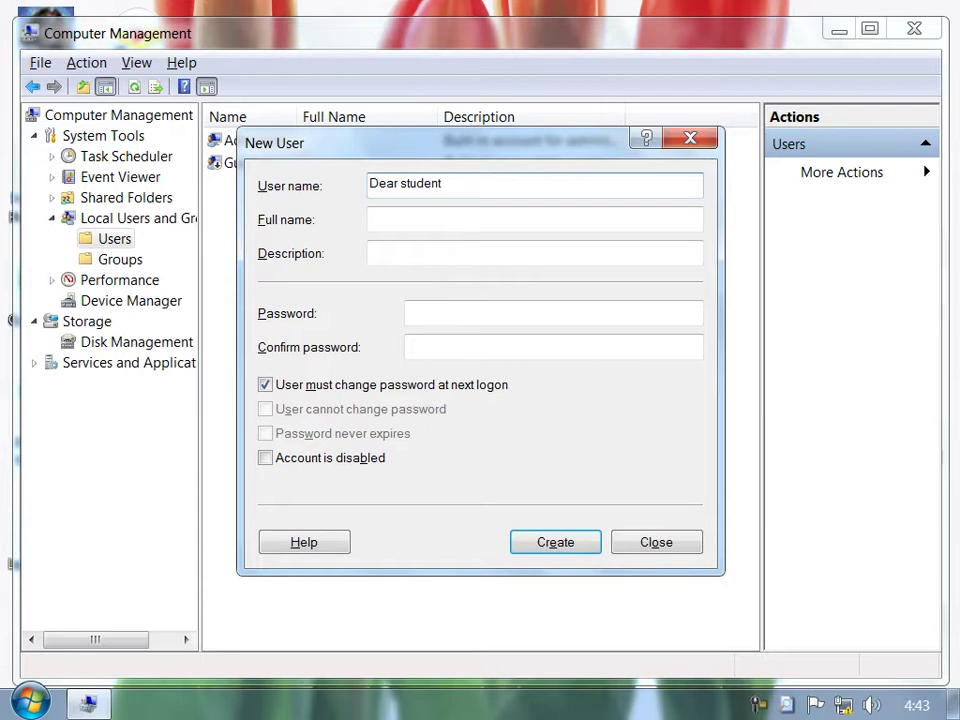
click(382, 221)
click(395, 244)
click(436, 316)
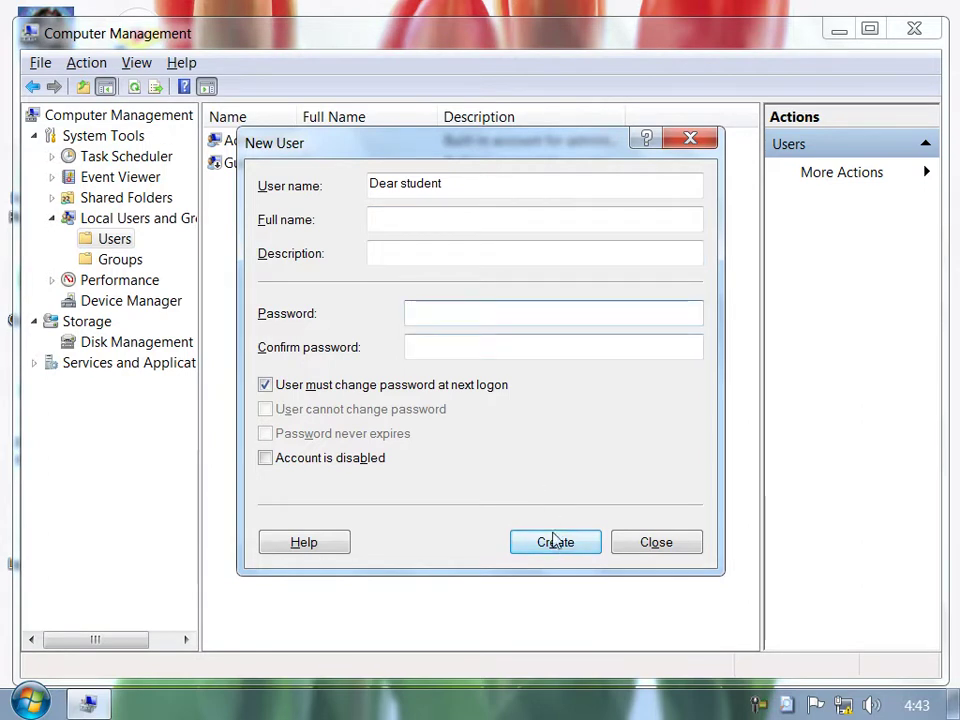
click(553, 538)
click(632, 541)
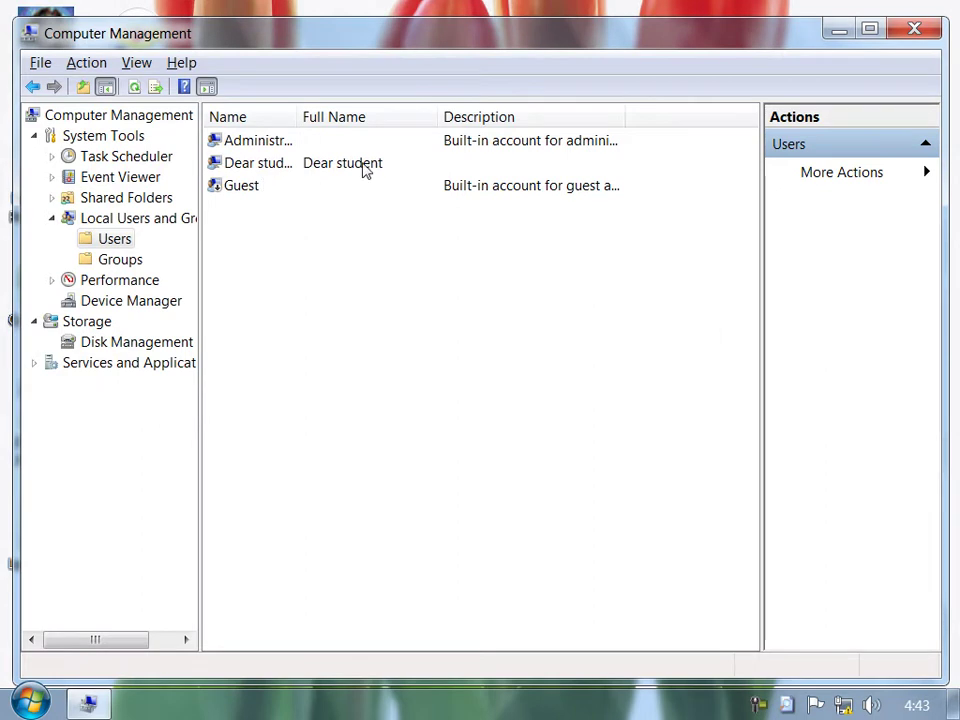
right_click(365, 168)
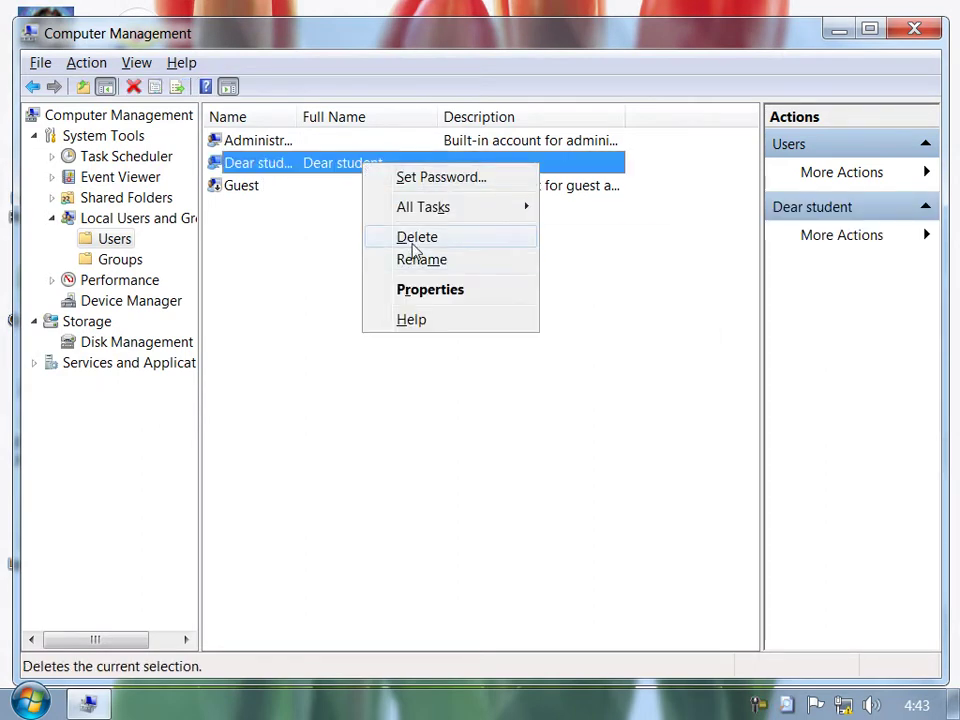
click(415, 247)
click(562, 457)
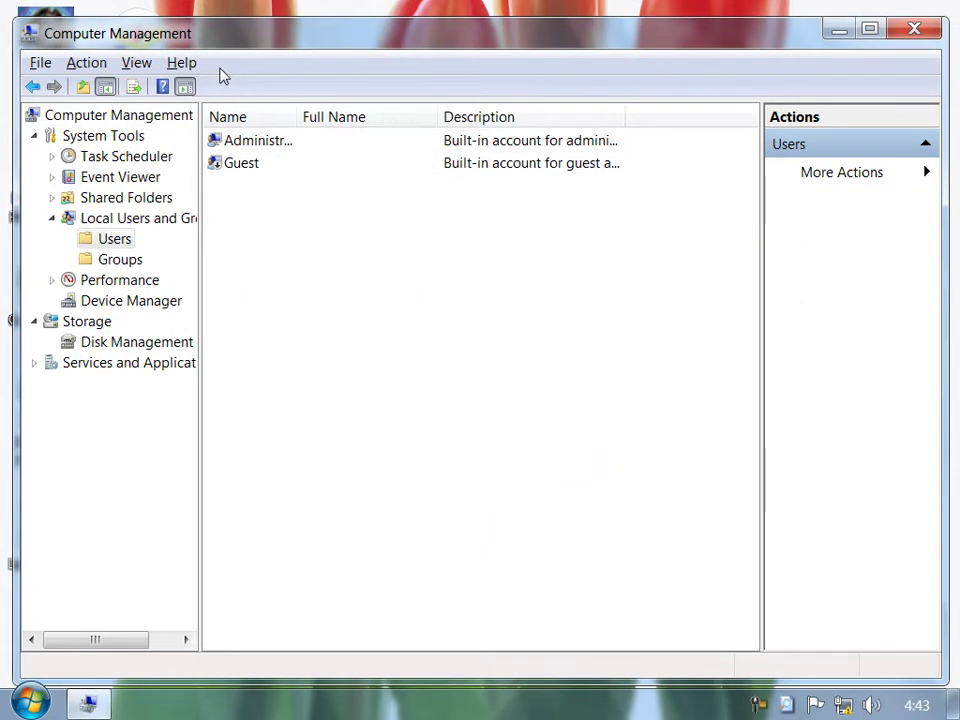
Refresh the user accounts list and maximize the Computer Management window.
right_click(367, 271)
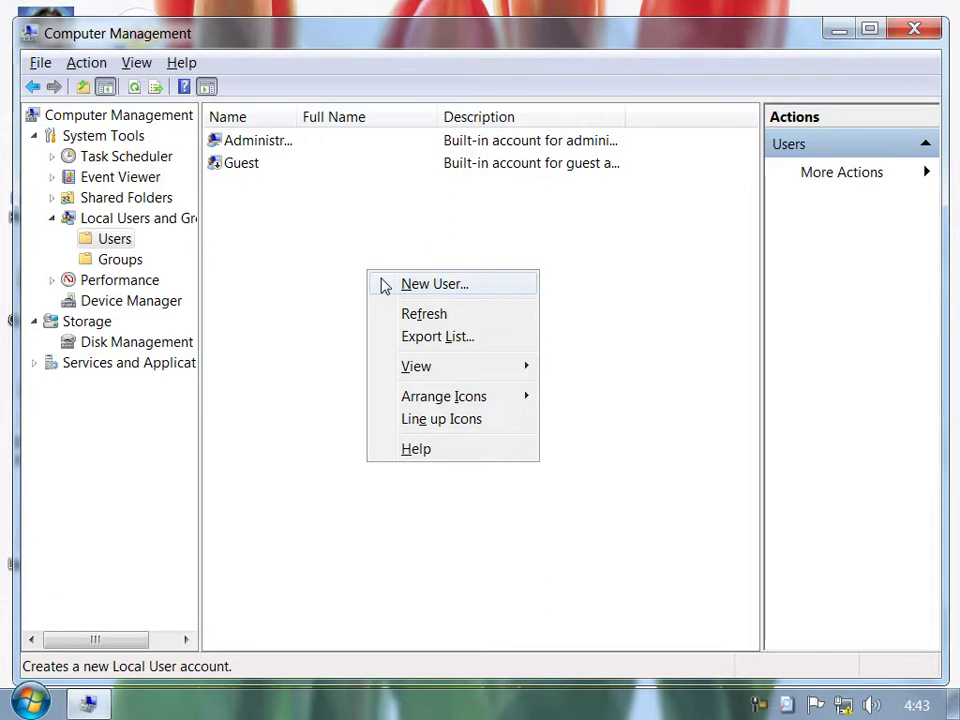
click(398, 318)
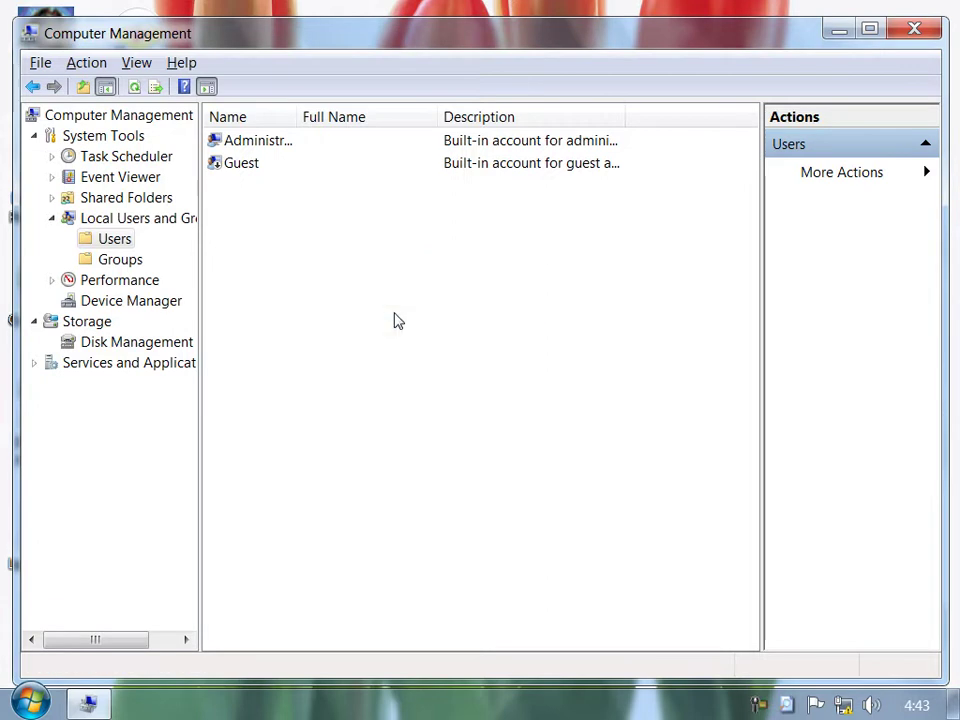
double_click(371, 33)
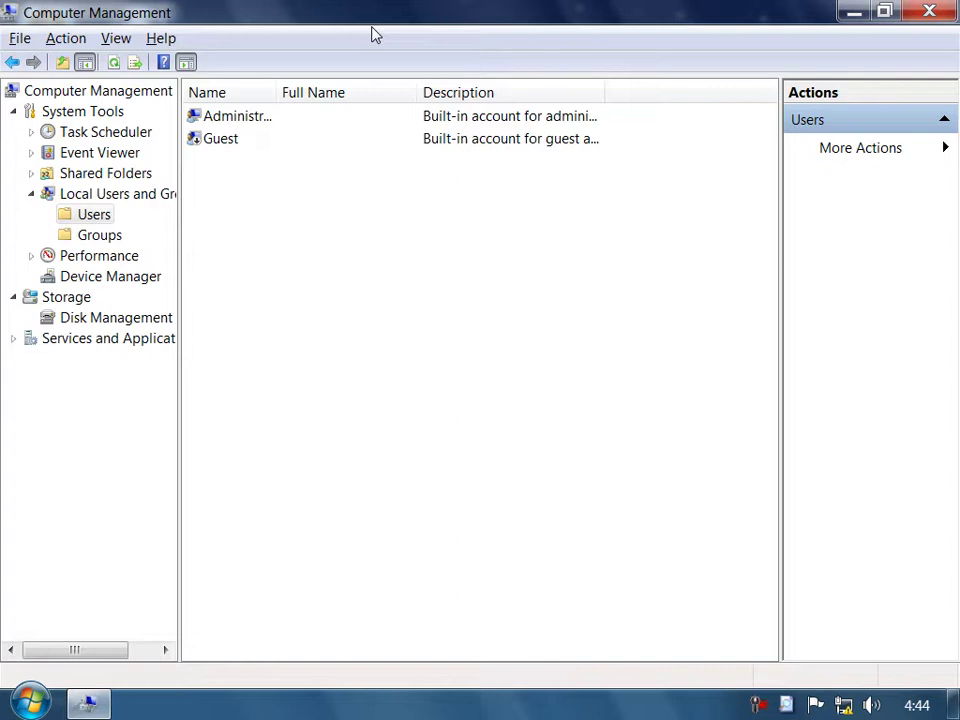
Start a new local user and enter the user name 'Only For student', fixing typos.
right_click(331, 248)
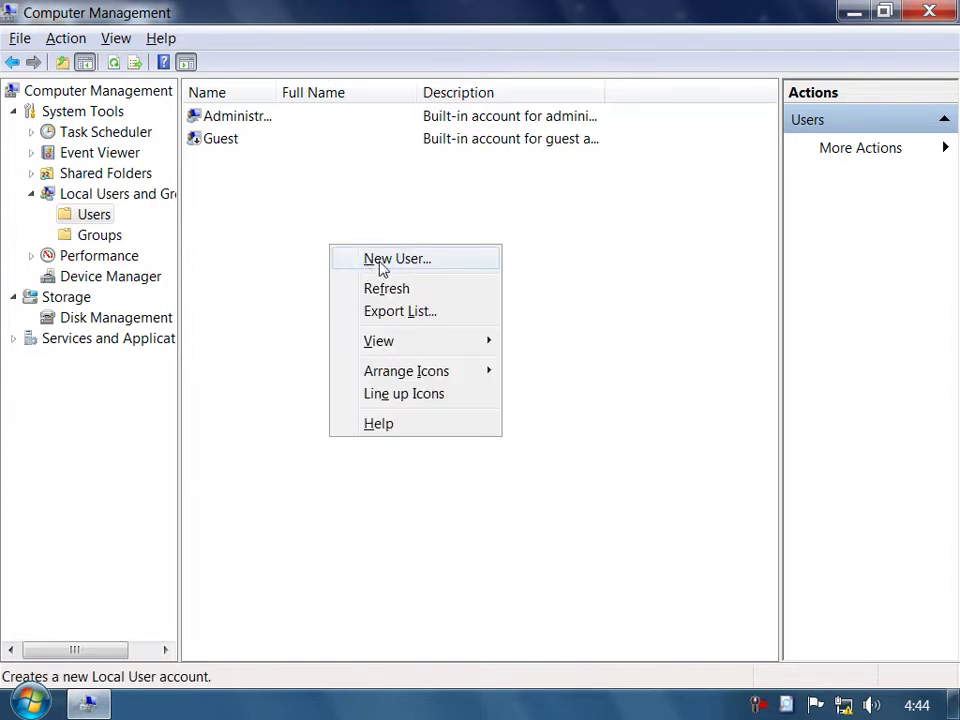
click(372, 262)
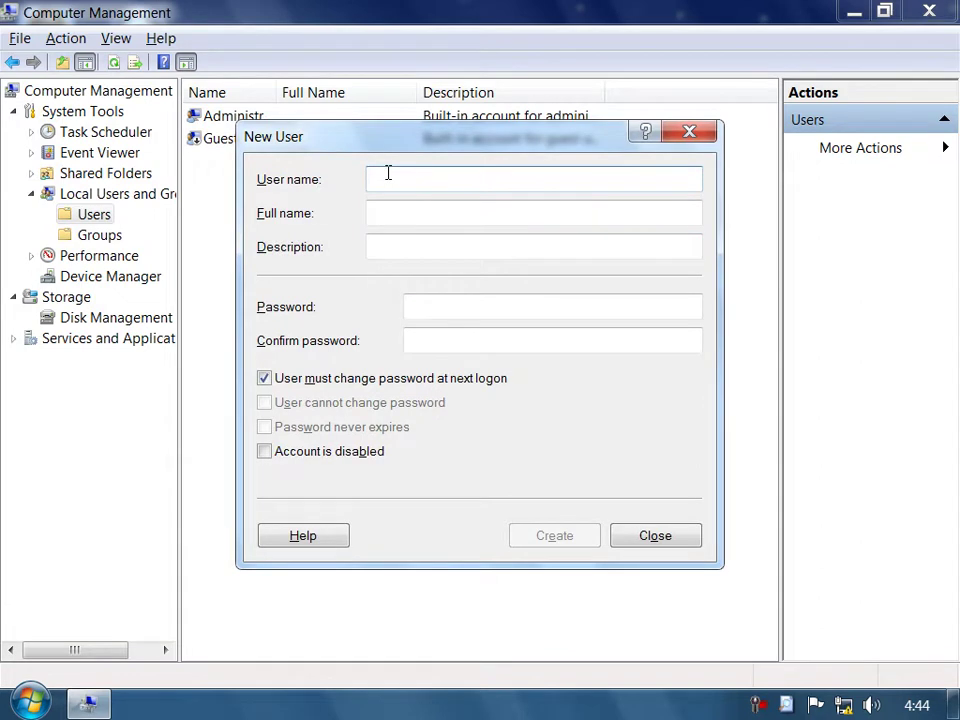
text(S)
key(BackSpace)
text(Onl)
text(i Fpr)
key(BackSpace)
key(BackSpace)
text(or stude)
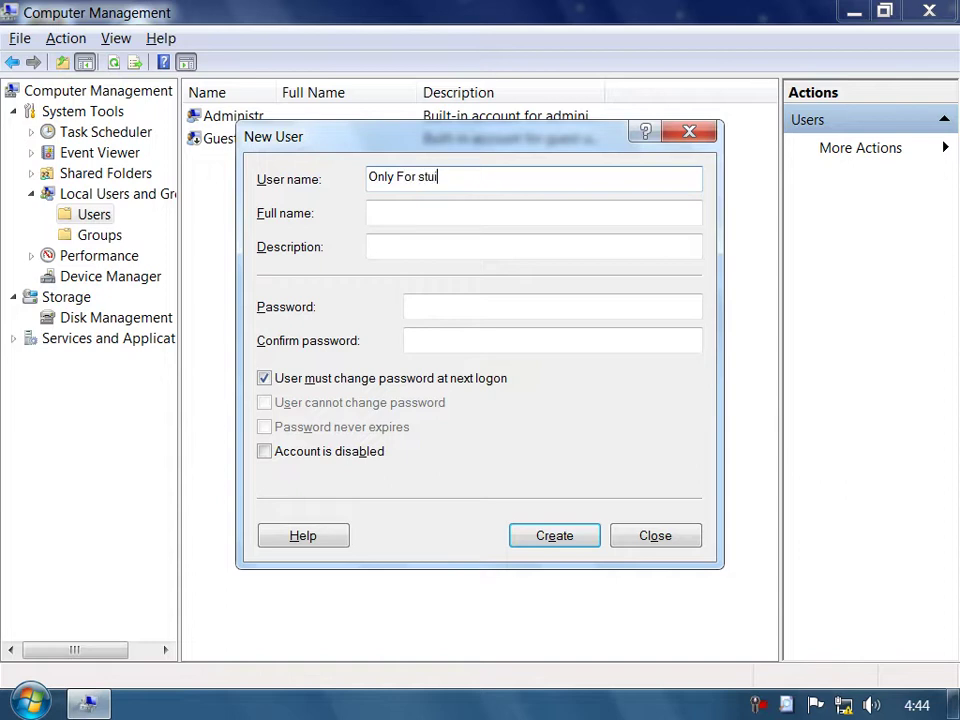
key(BackSpace)
key(BackSpace)
text(ie)
text(dent)
click(403, 238)
click(435, 317)
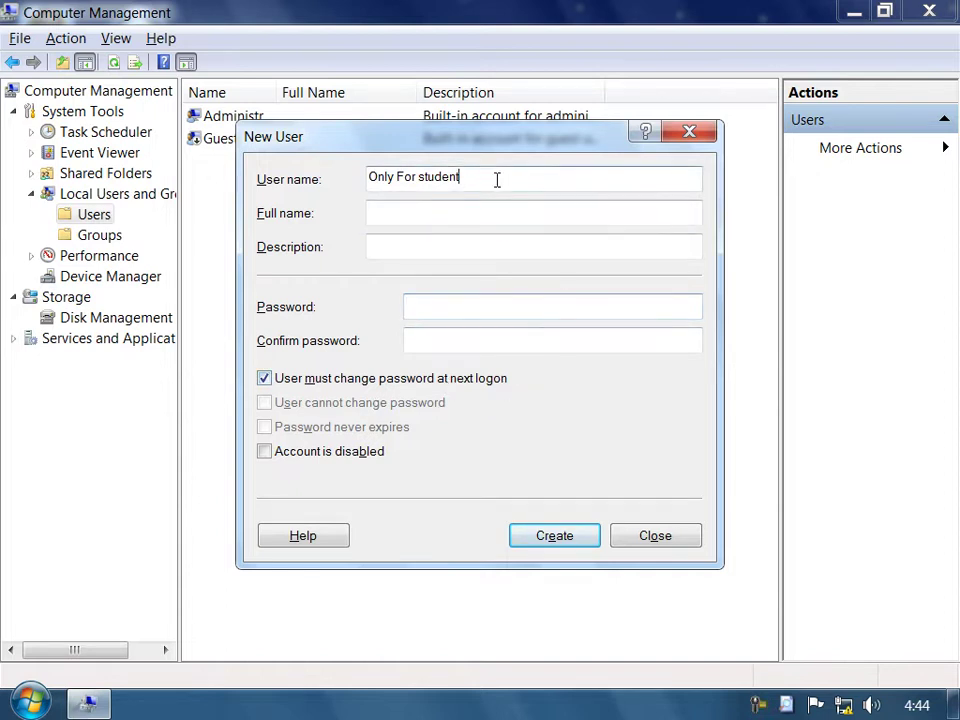
drag(497, 178, 367, 180)
click(460, 240)
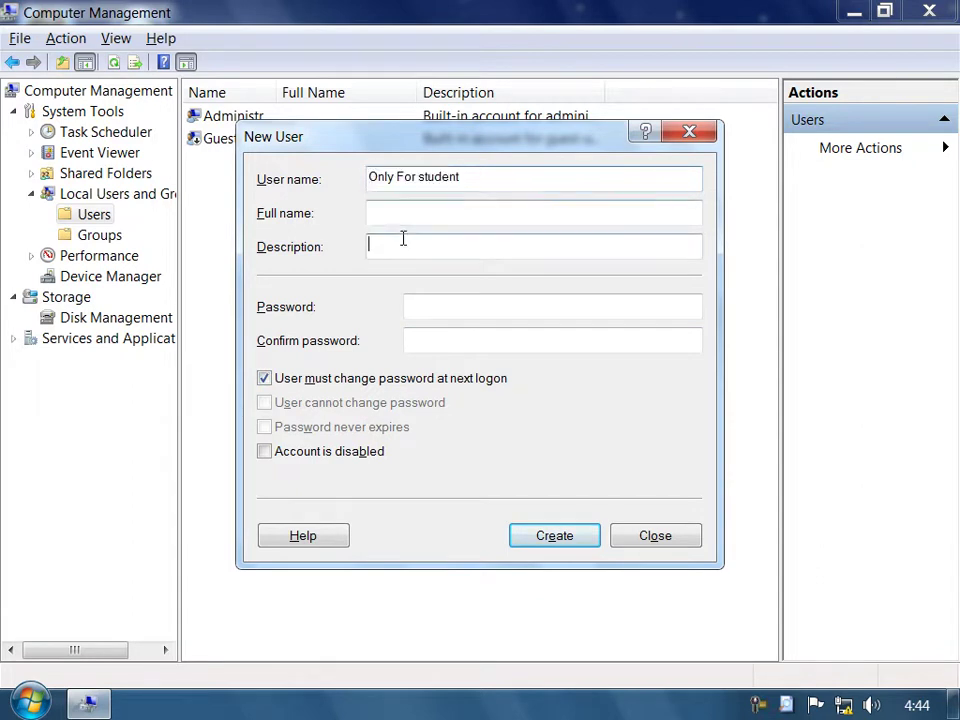
Clear must-change-password, check cannot change password and never expires, then create the user.
click(306, 388)
click(304, 390)
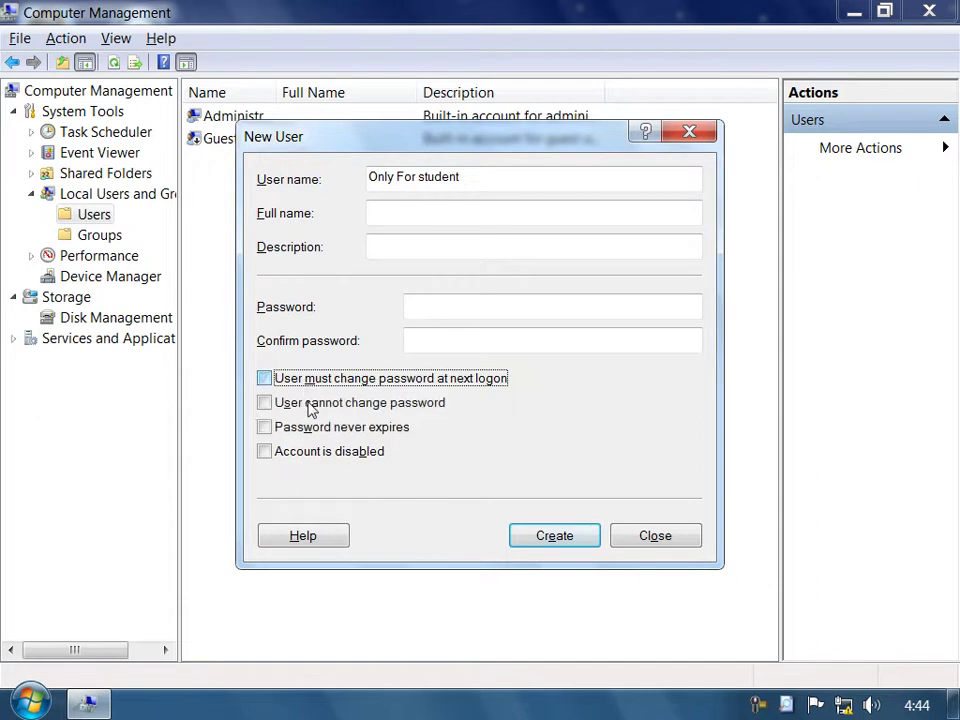
click(402, 400)
click(372, 428)
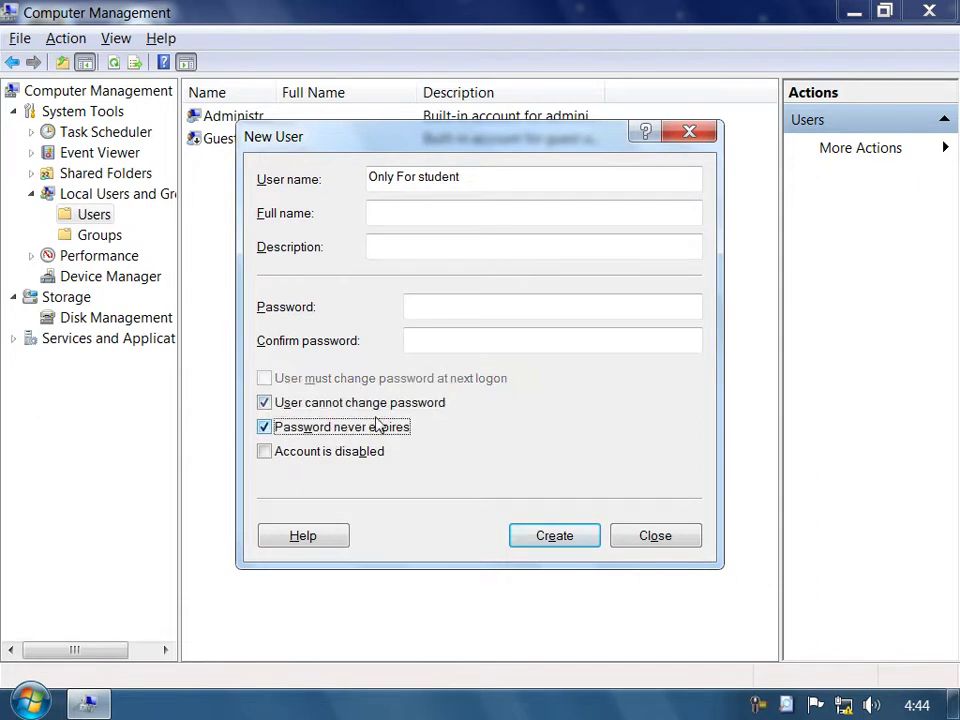
click(560, 536)
click(640, 538)
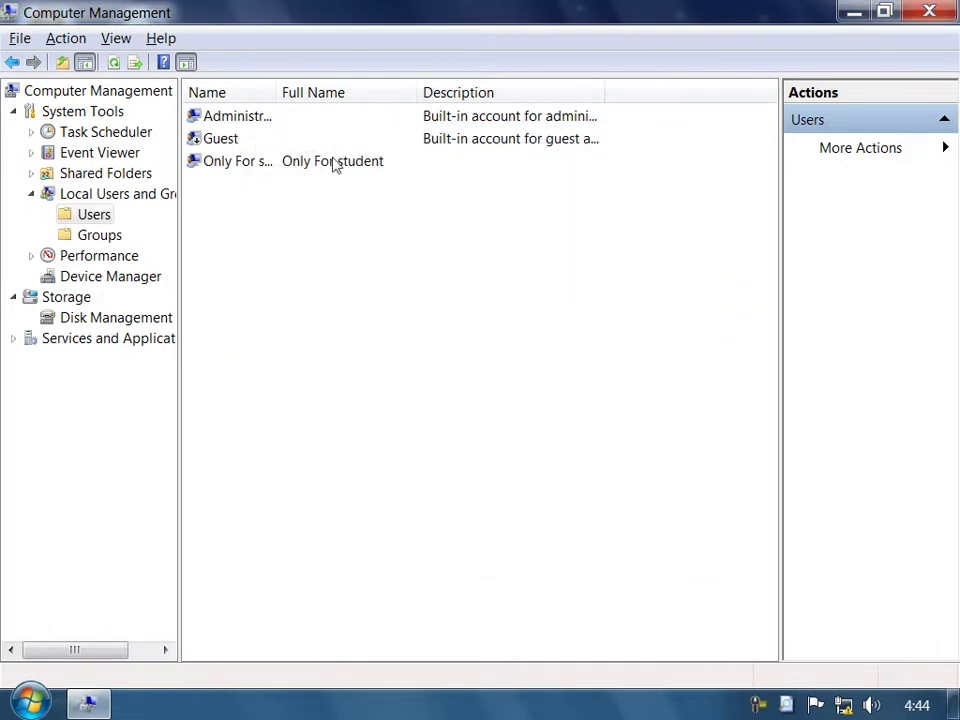
click(212, 162)
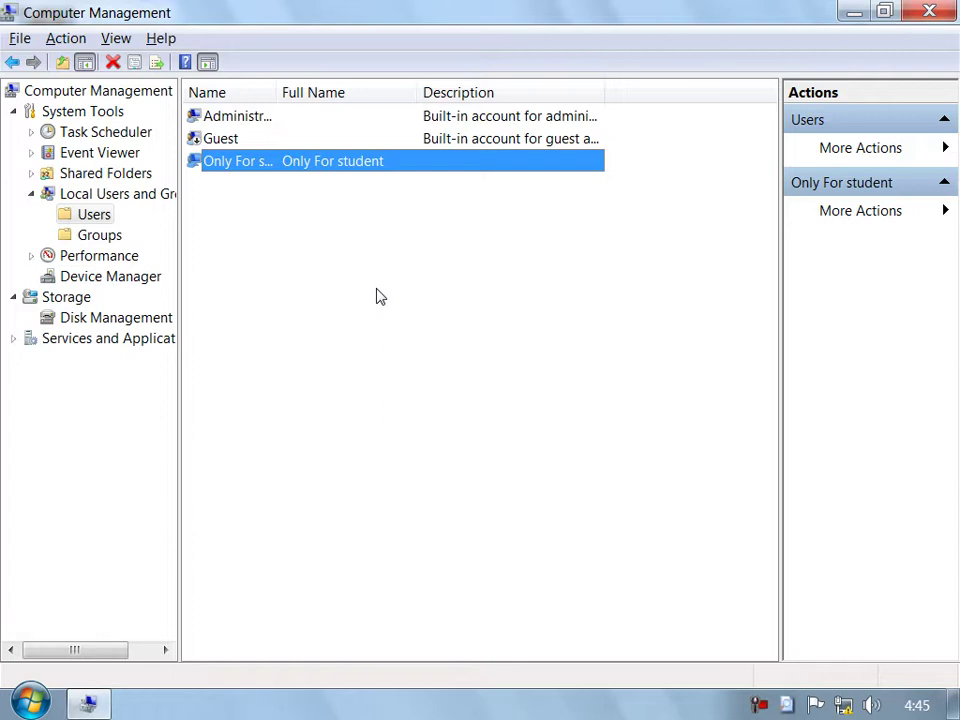
In Only For student's properties, clear Password never expires and check Account is disabled.
right_click(406, 318)
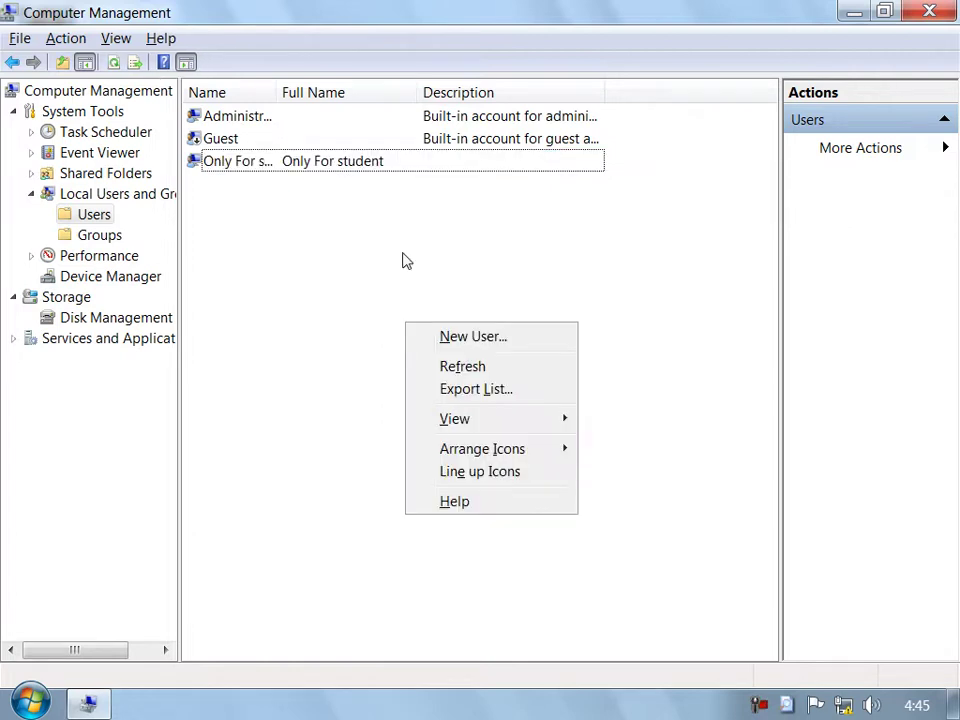
right_click(352, 160)
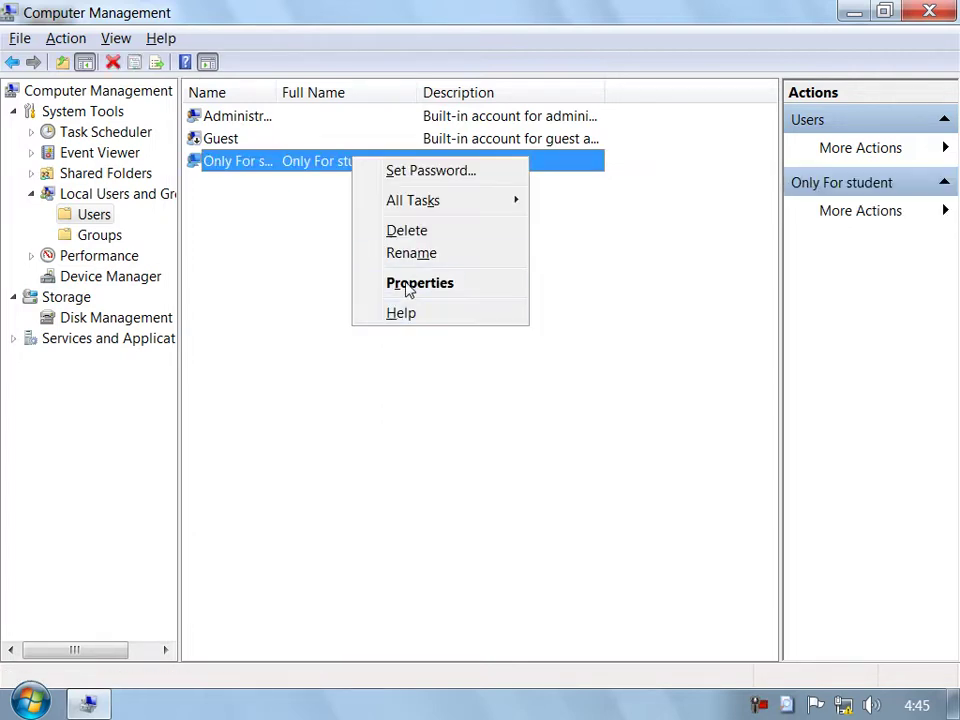
click(407, 282)
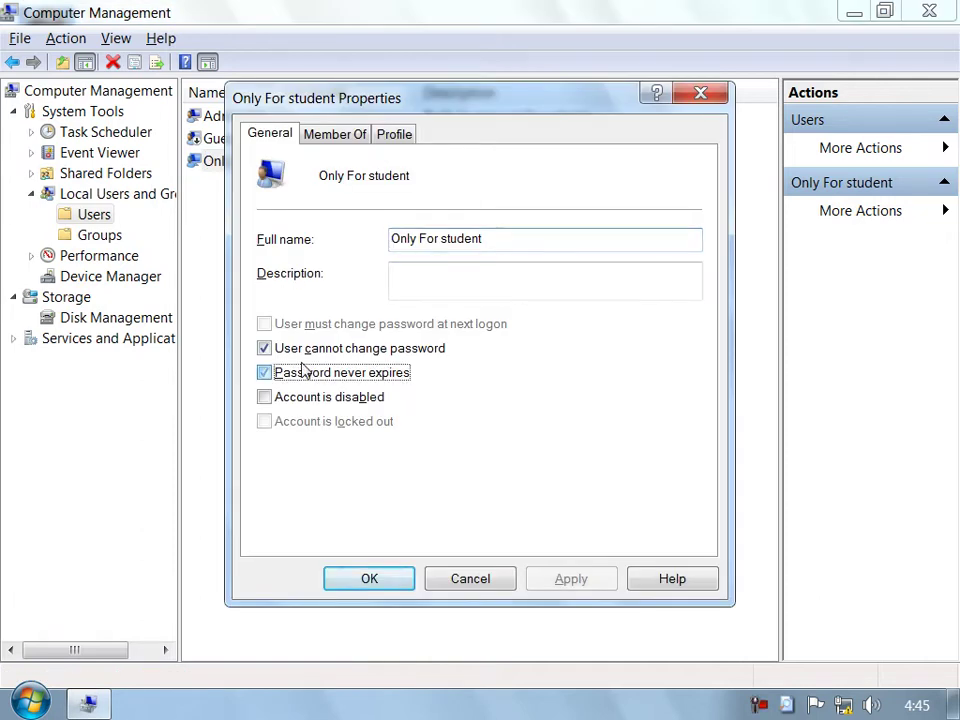
click(303, 372)
click(310, 398)
click(577, 588)
click(397, 580)
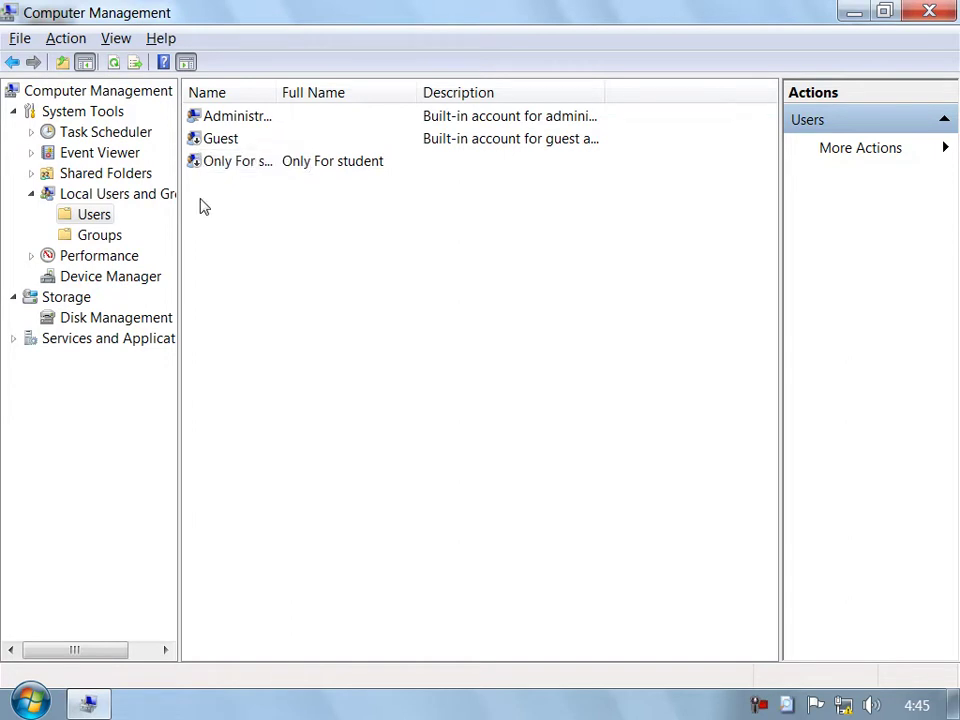
Open Set Password for Only For student, then cancel without changing it.
right_click(232, 165)
click(255, 174)
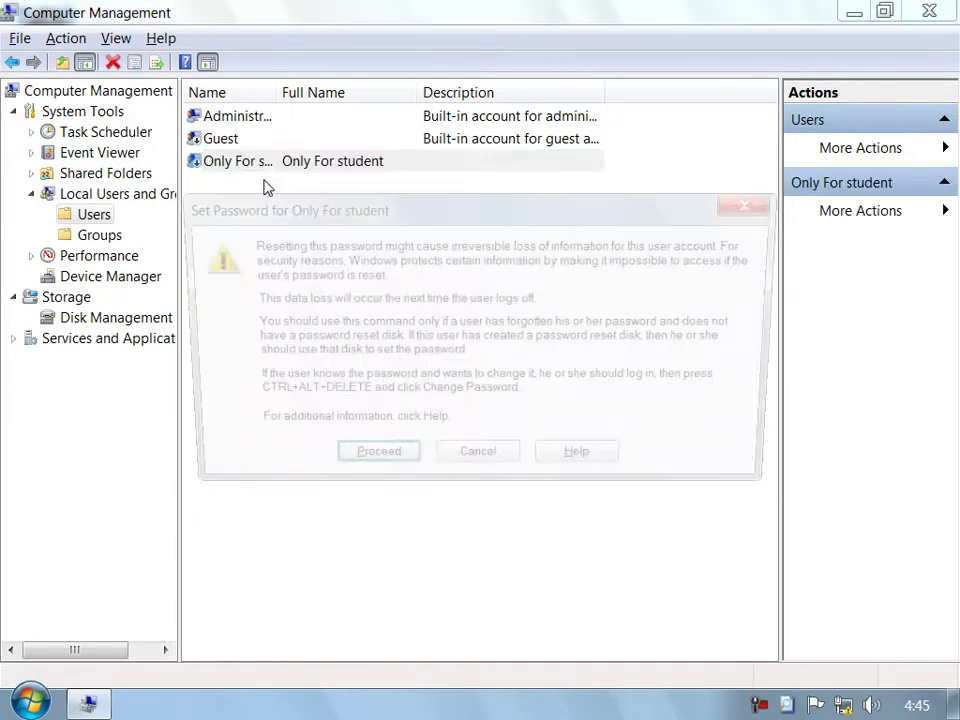
click(392, 467)
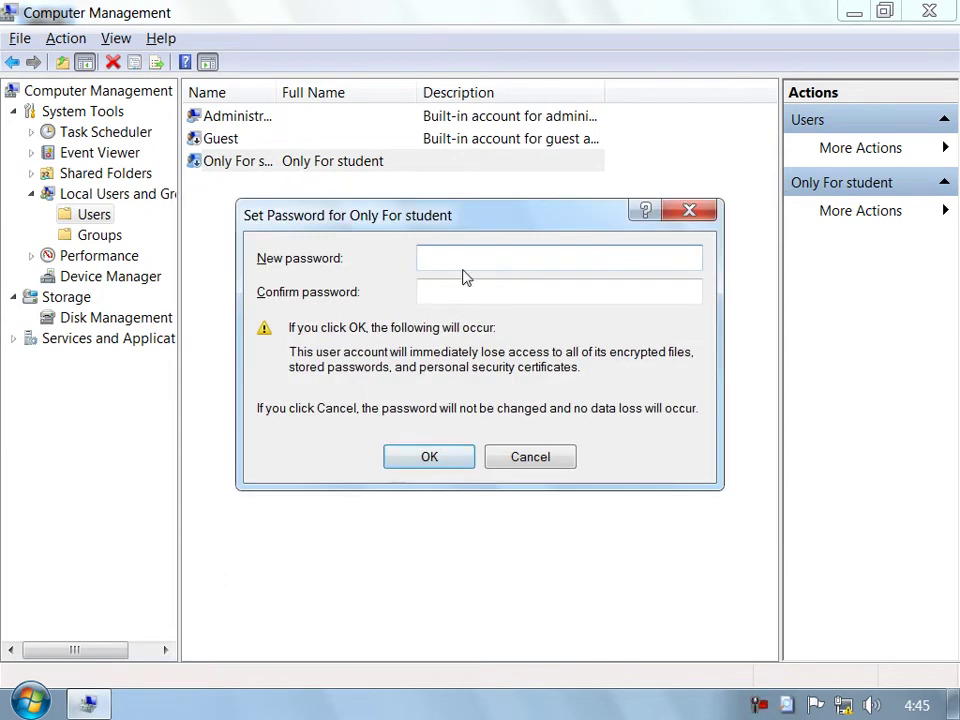
click(520, 460)
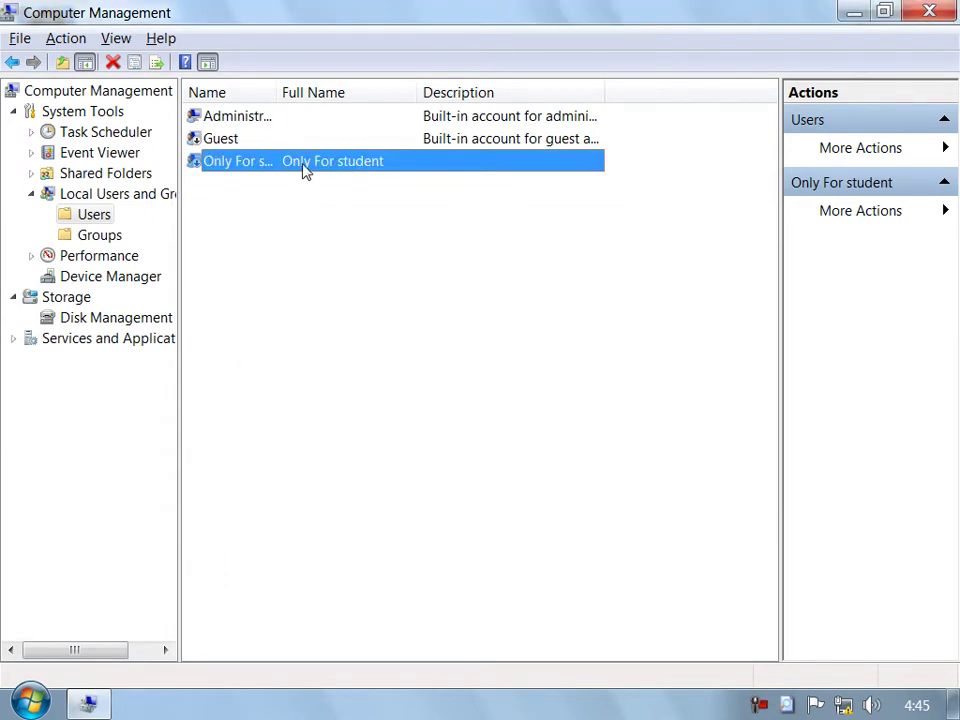
Delete the Only For student user and collapse Local Users and Groups.
right_click(303, 170)
click(340, 239)
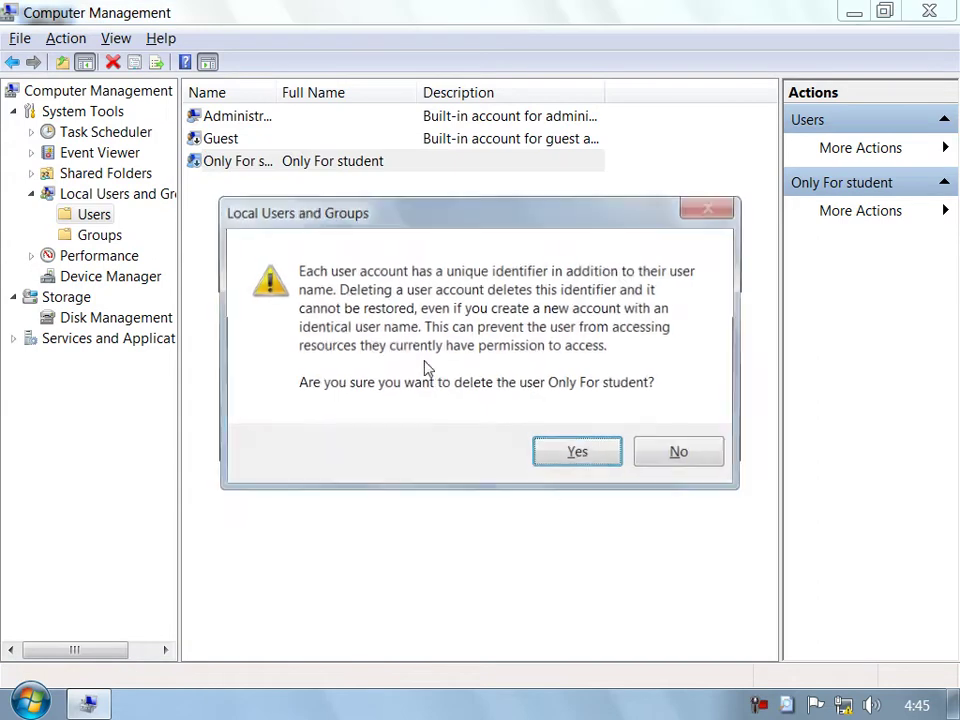
click(566, 458)
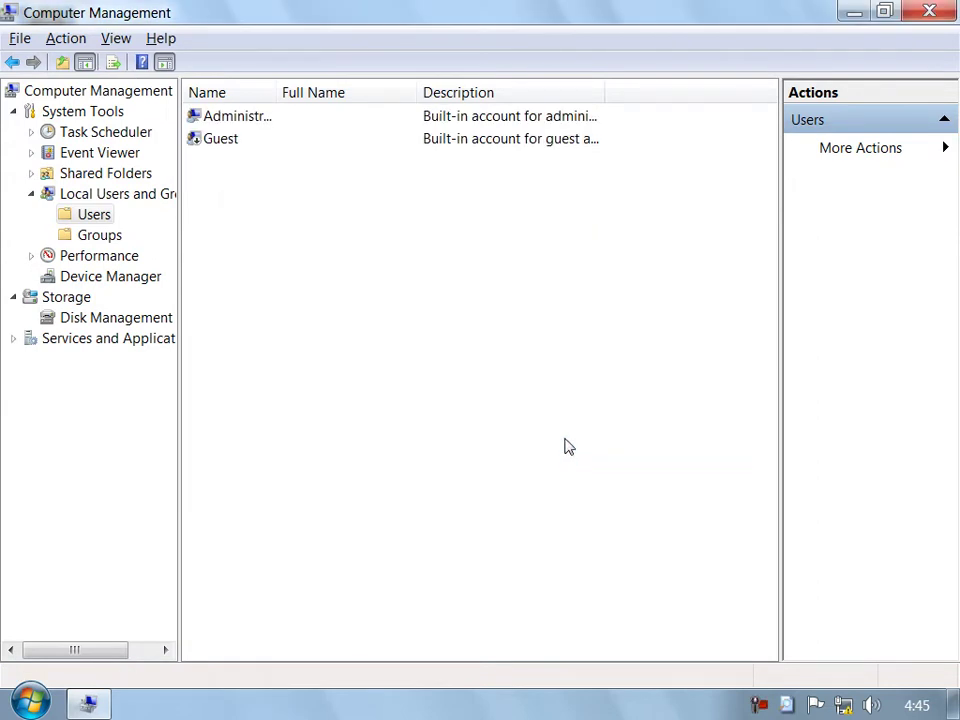
click(30, 196)
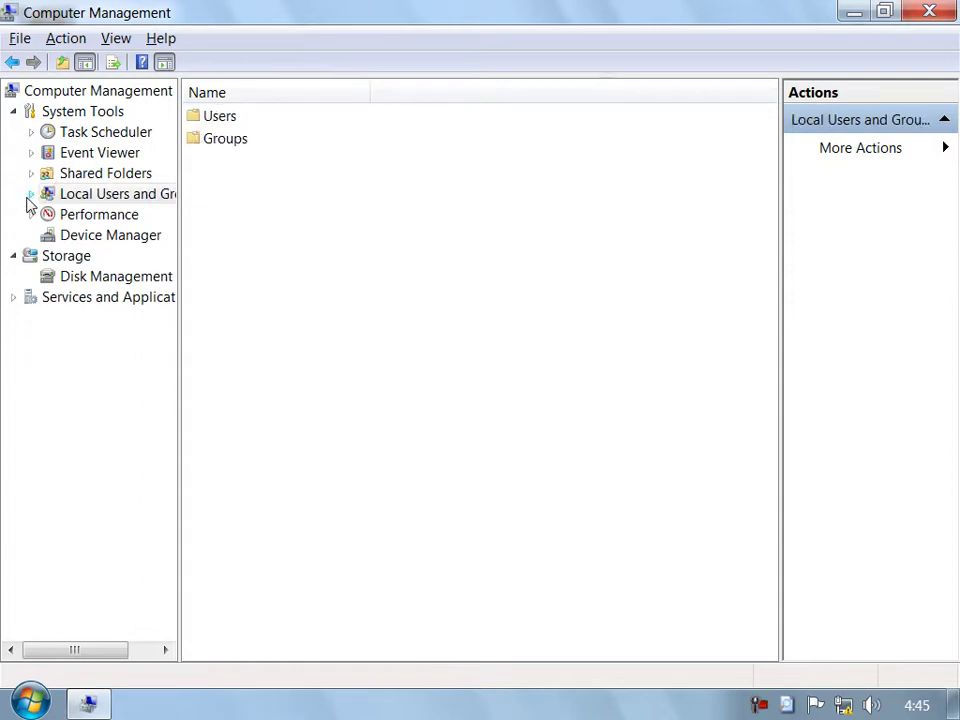
Switch to Disk Management under Storage to see Disk 0's volumes C:, D:, E:, G: and the F: CD-ROM.
click(104, 284)
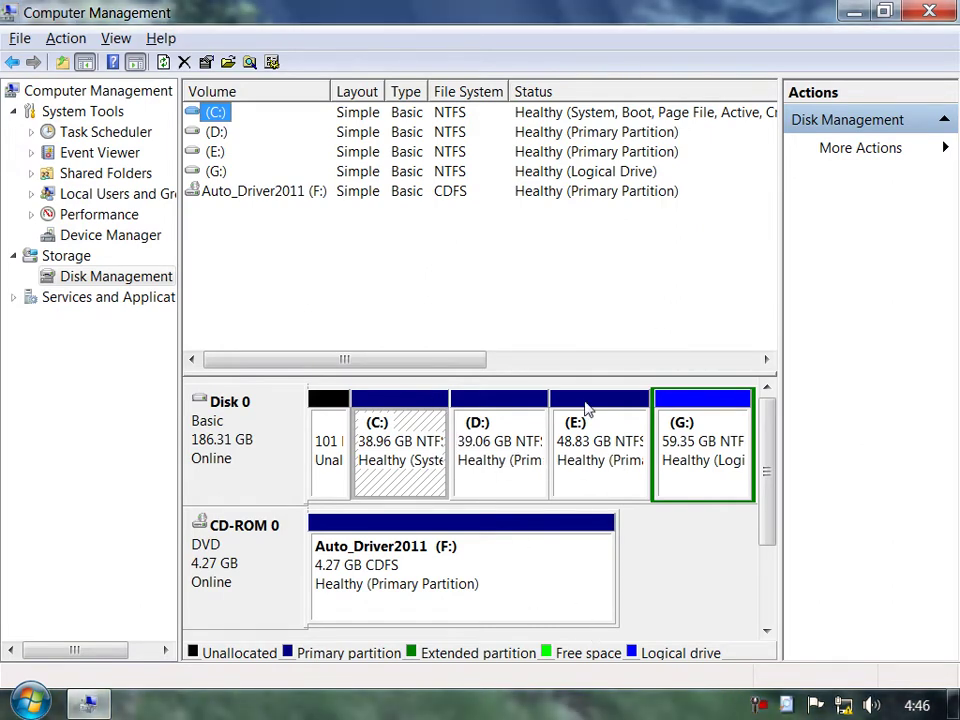
Check the C:, D:, E: and G: drives in the Computer window twice, returning to Computer Management each time.
click(88, 706)
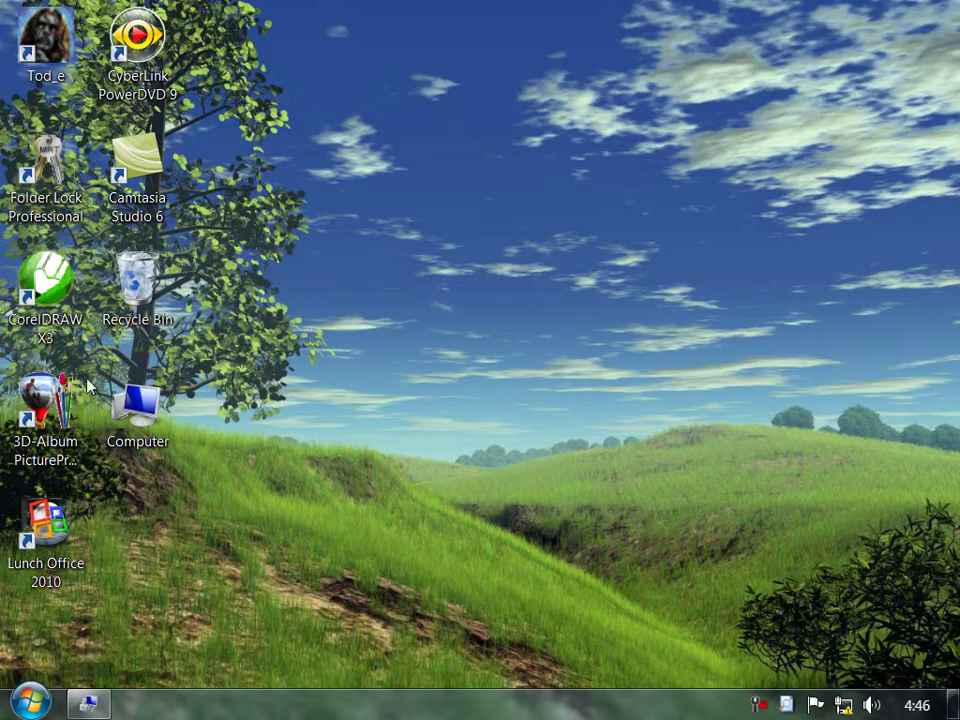
double_click(137, 428)
key(alt+F4)
click(85, 706)
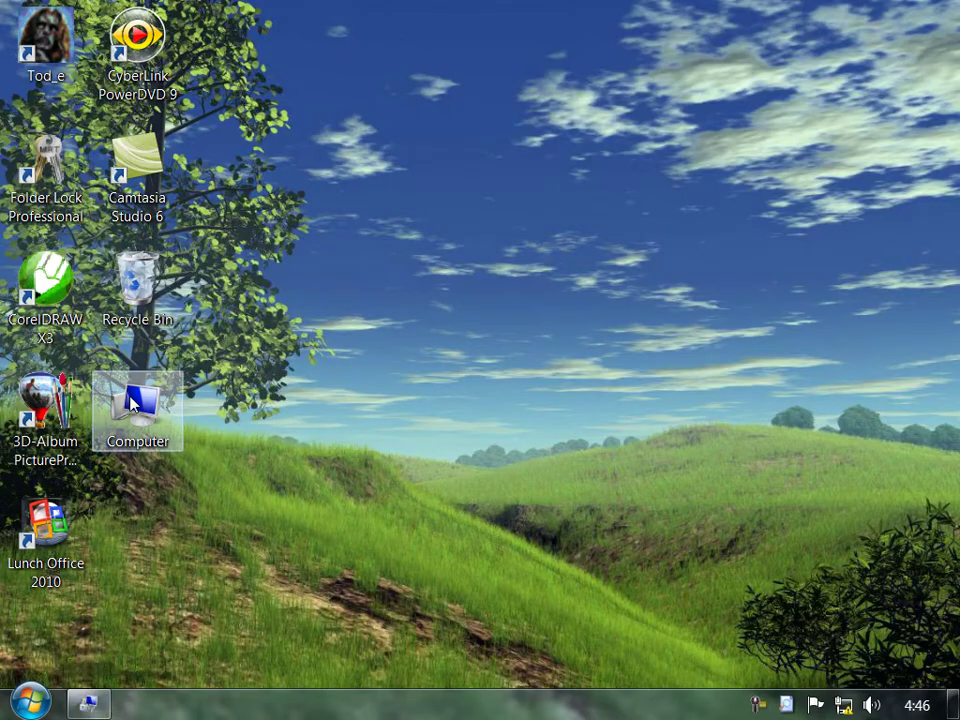
double_click(132, 402)
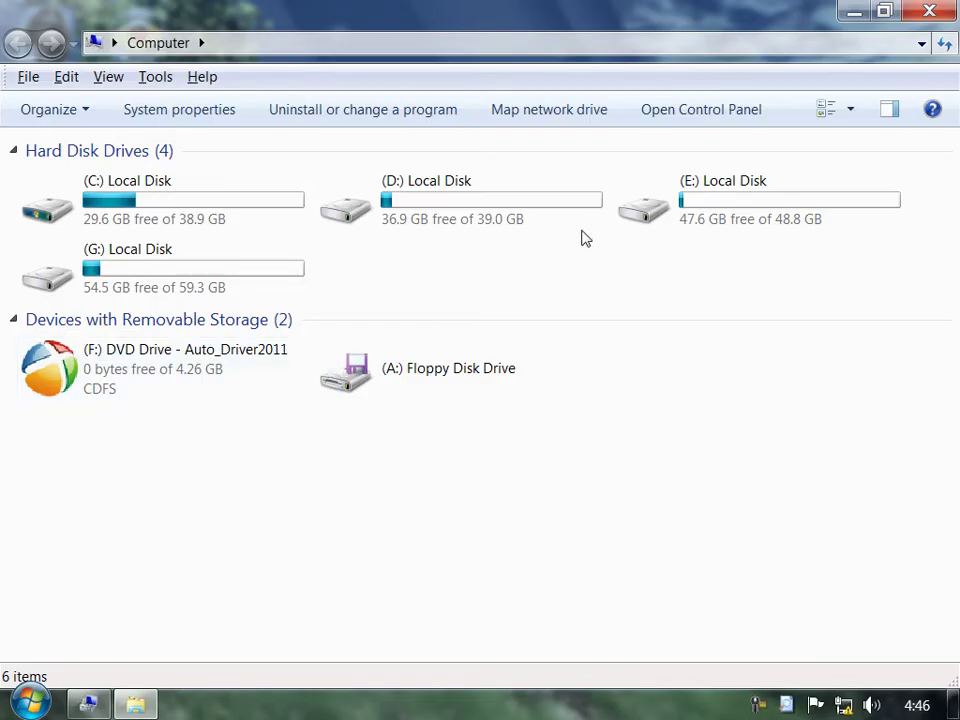
click(528, 215)
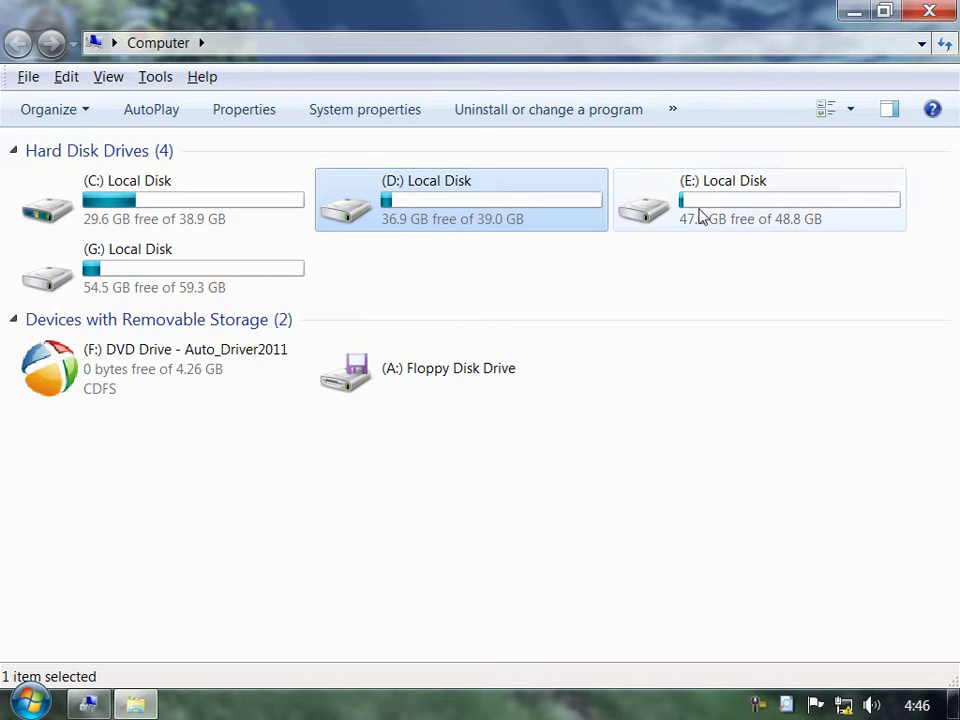
click(929, 11)
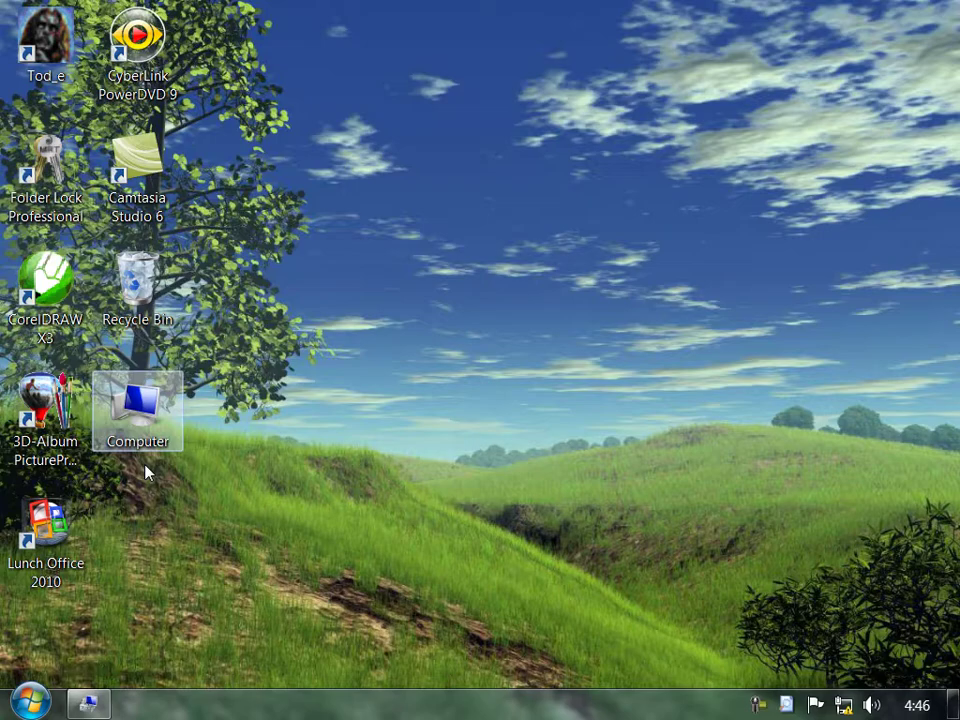
click(85, 705)
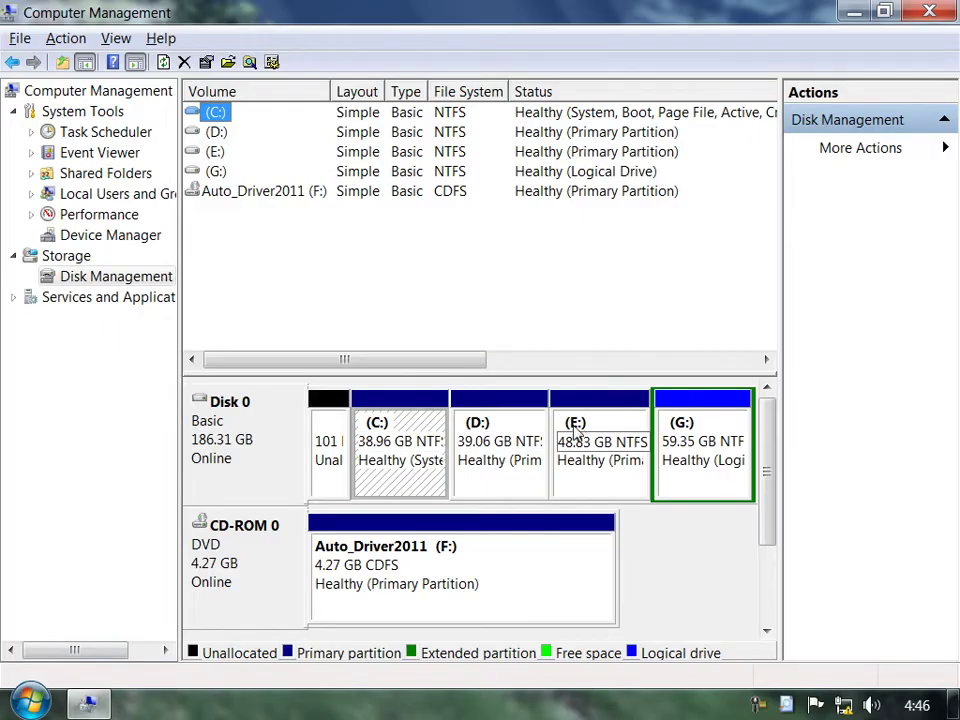
Remove the drive letter from the E: partition via Change Drive Letter and Paths.
right_click(580, 430)
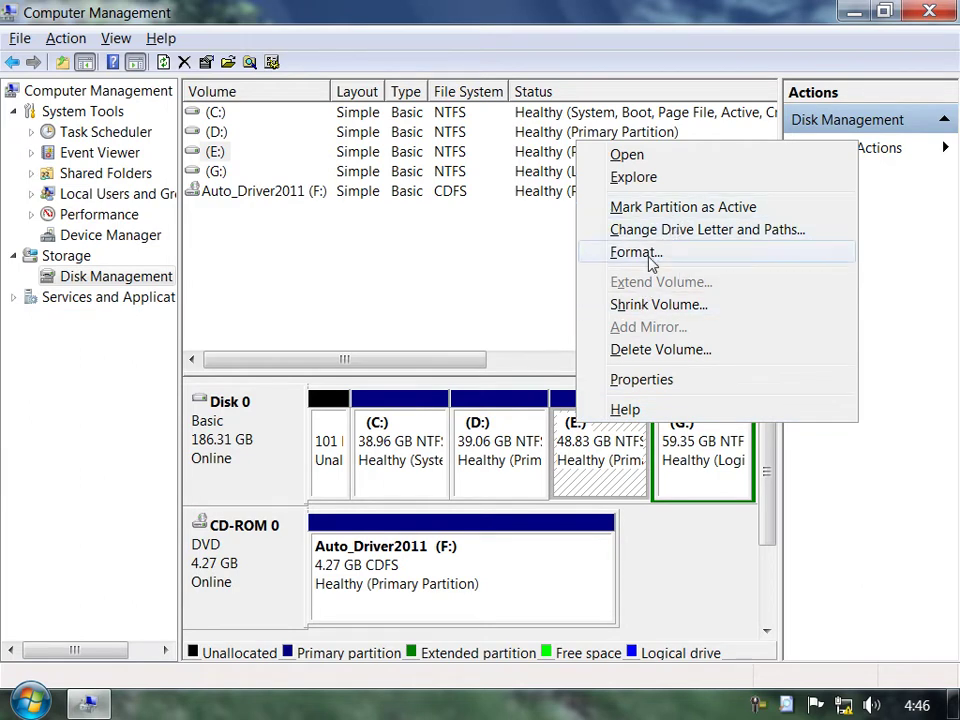
click(673, 234)
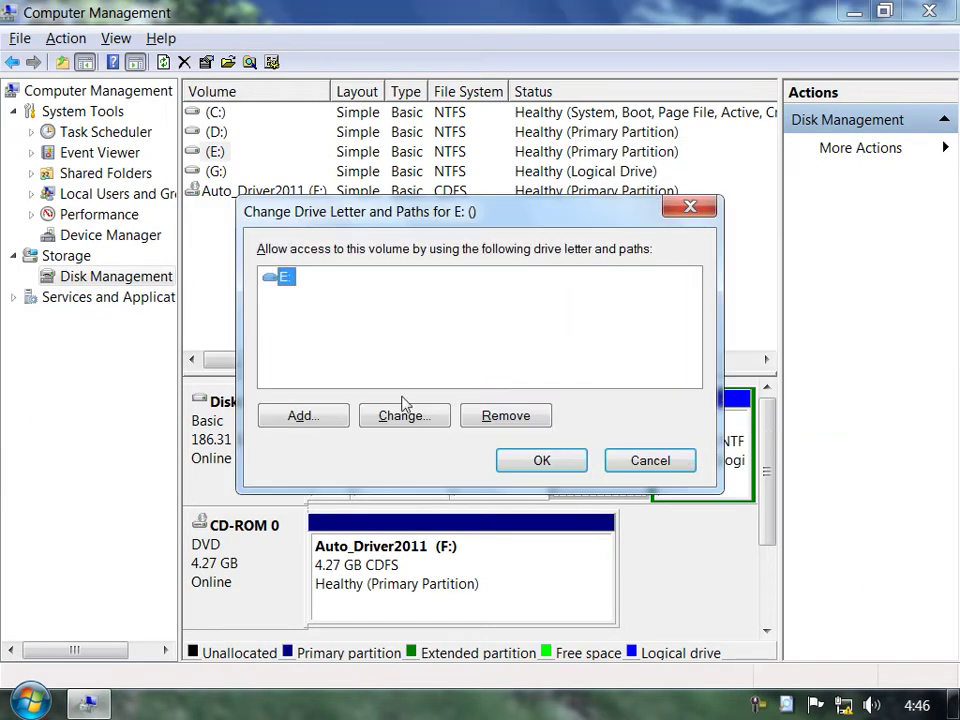
click(516, 428)
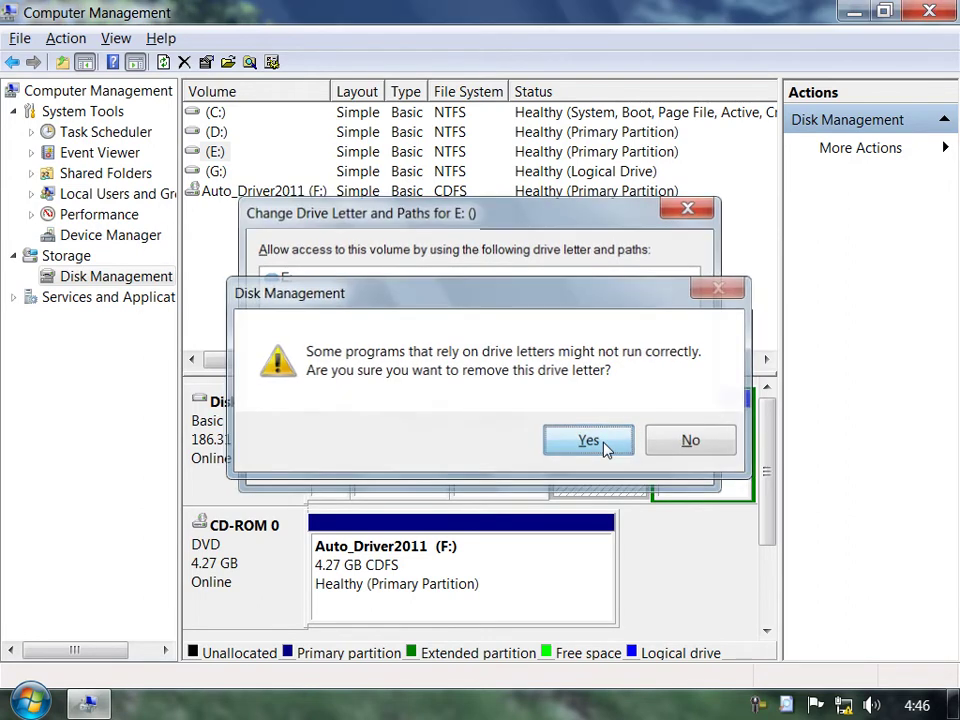
click(604, 448)
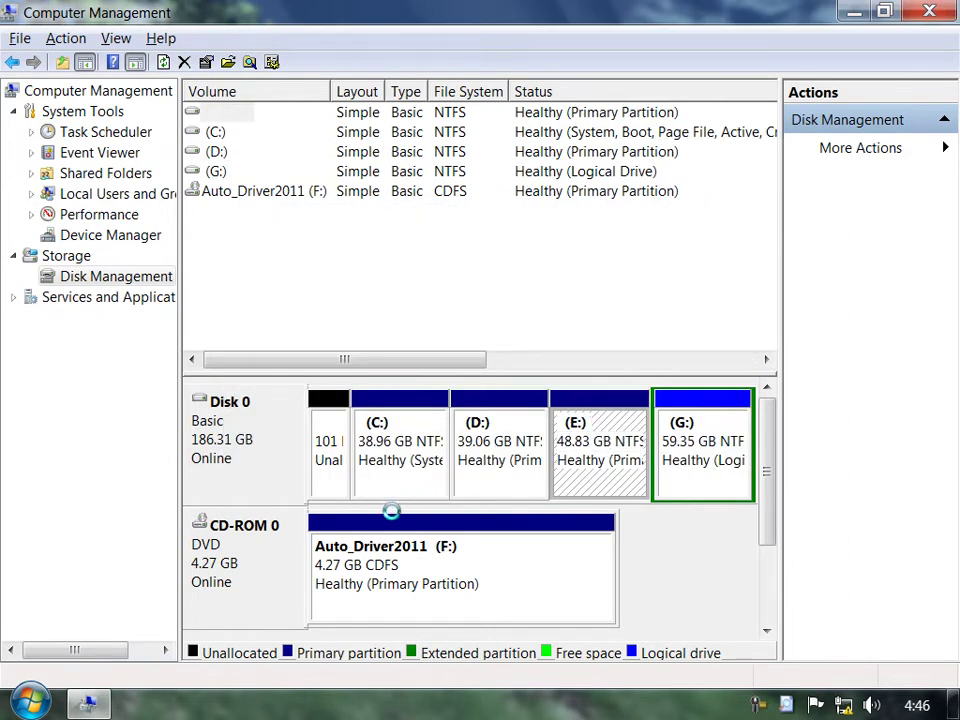
click(524, 443)
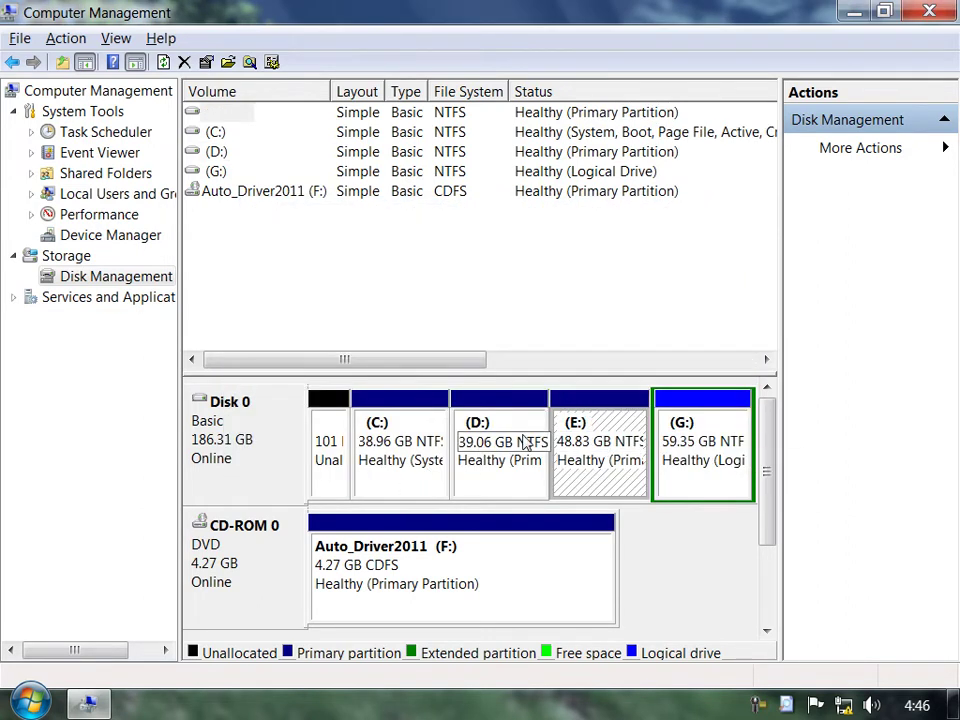
Verify in the Computer window that only C:, D: and G: remain.
click(88, 704)
double_click(160, 415)
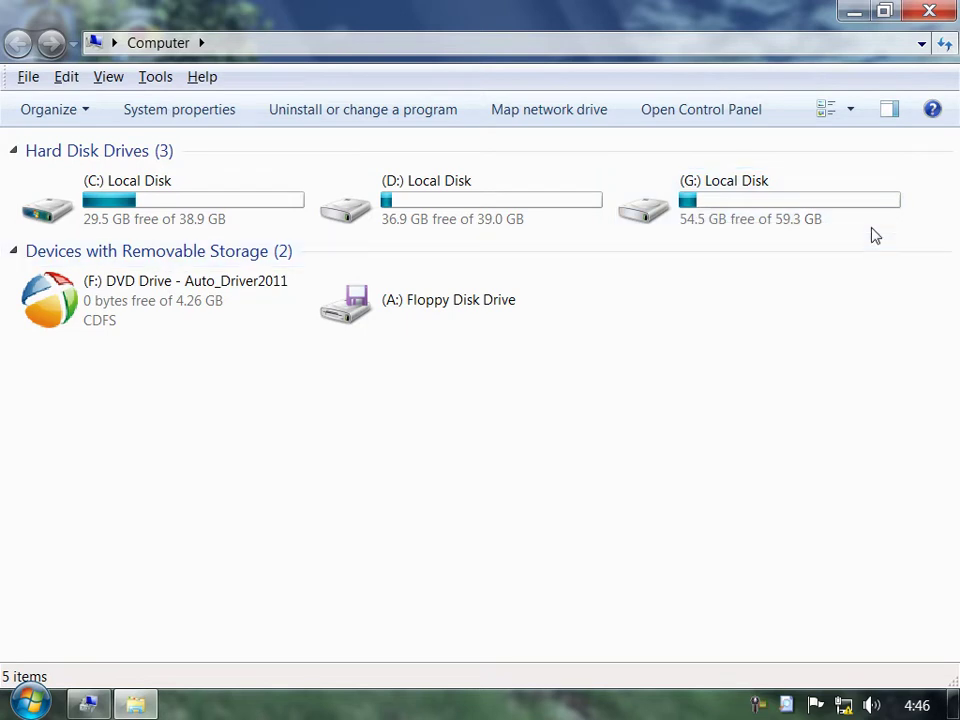
click(943, 9)
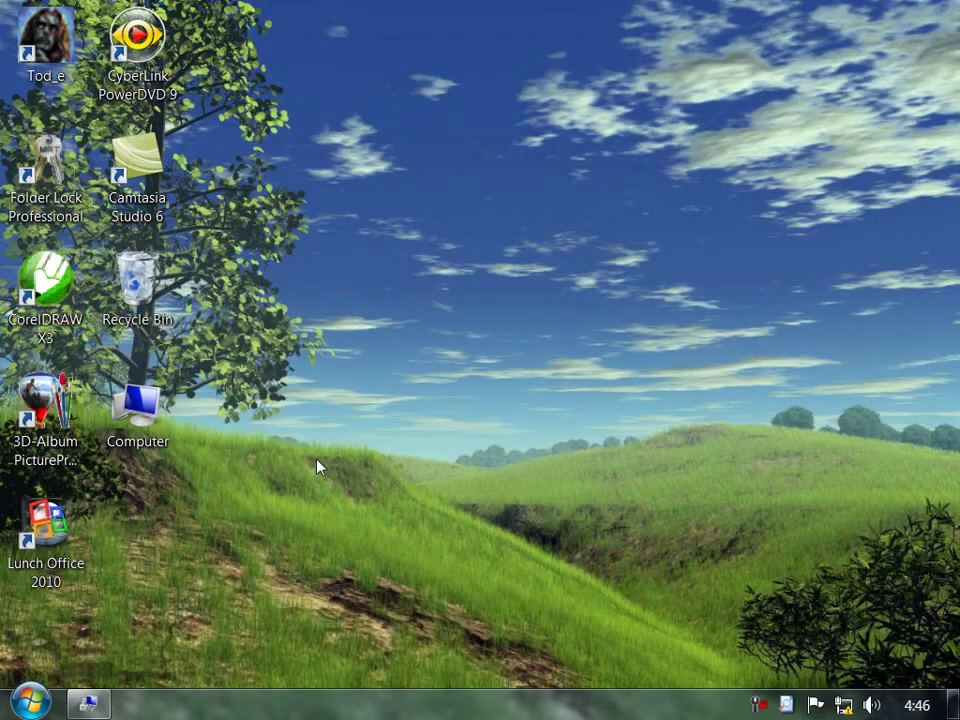
Assign drive letter E to the unlettered 48.83 GB partition.
click(108, 705)
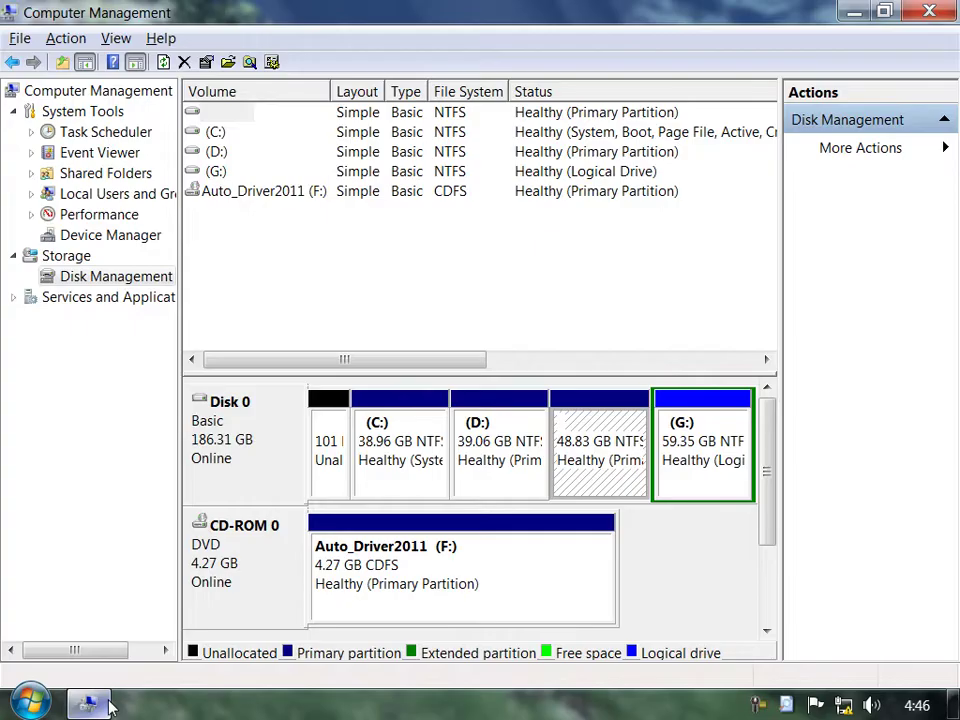
right_click(572, 440)
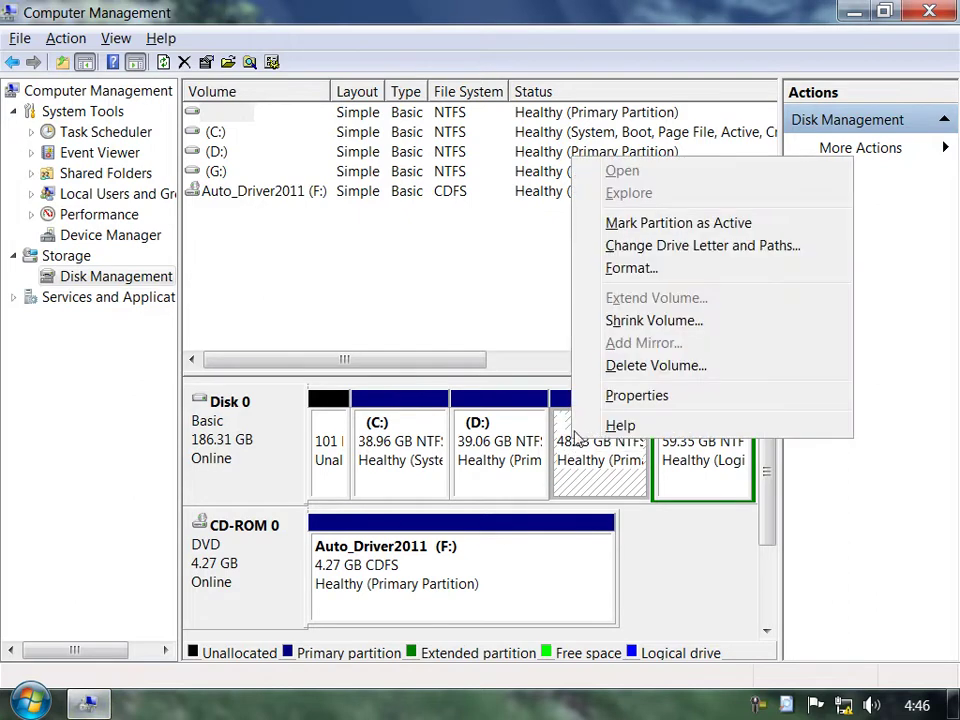
click(683, 245)
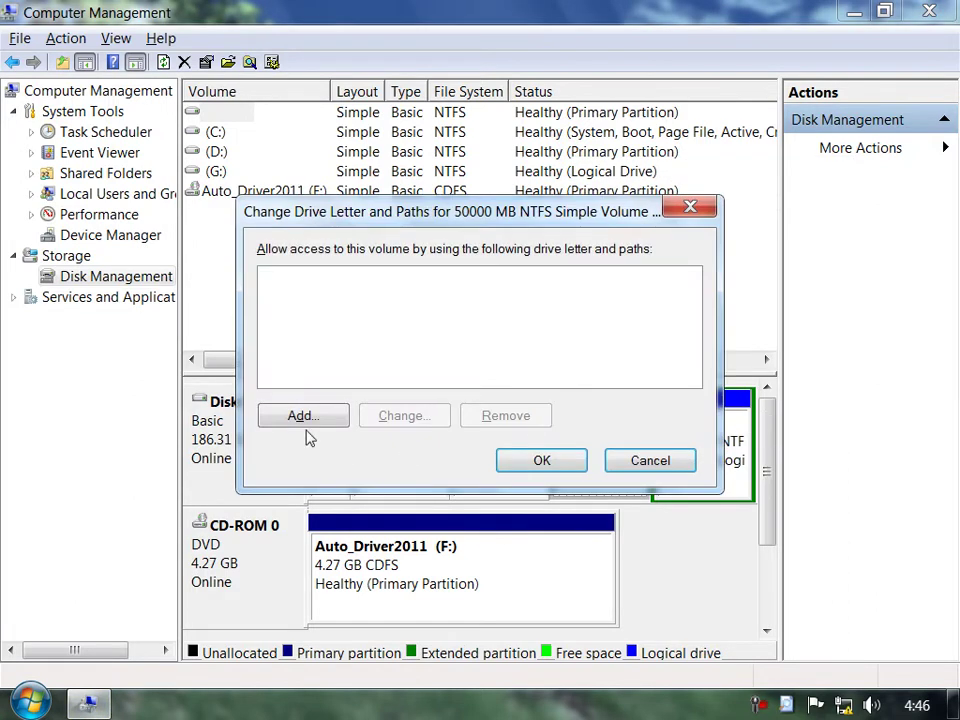
click(300, 417)
click(550, 420)
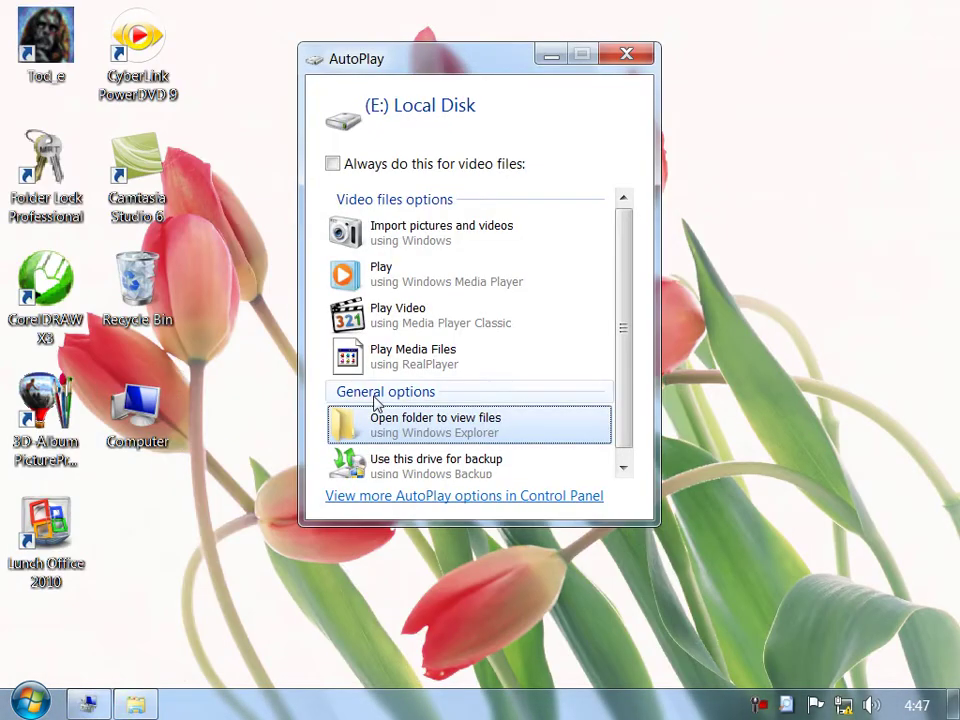
Open the new E: Local Disk, close its folder, and return to Computer Management.
click(351, 428)
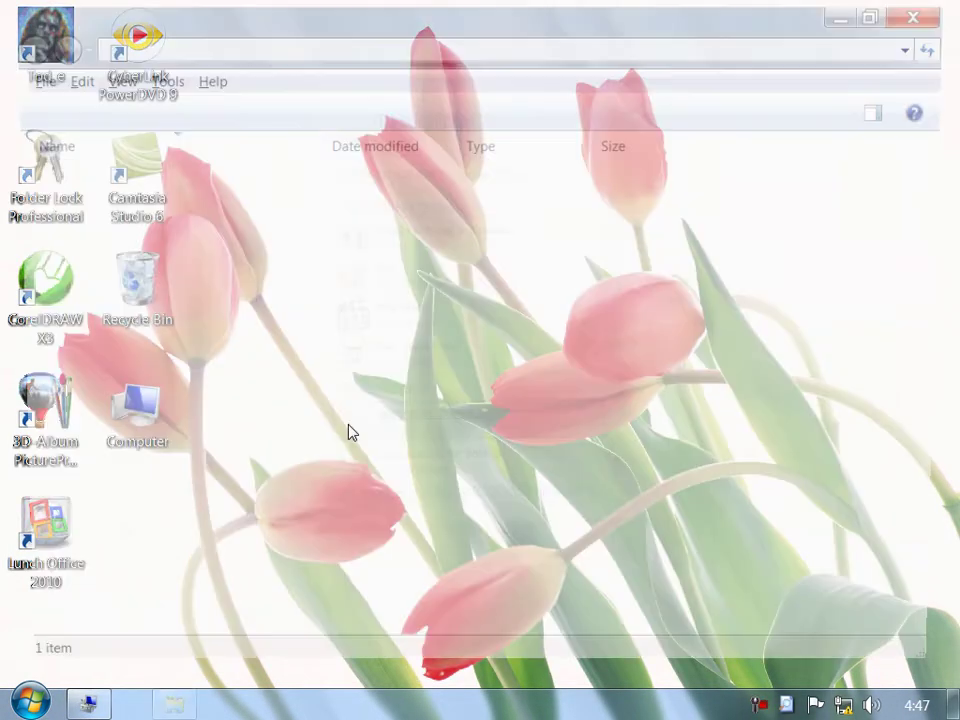
click(929, 10)
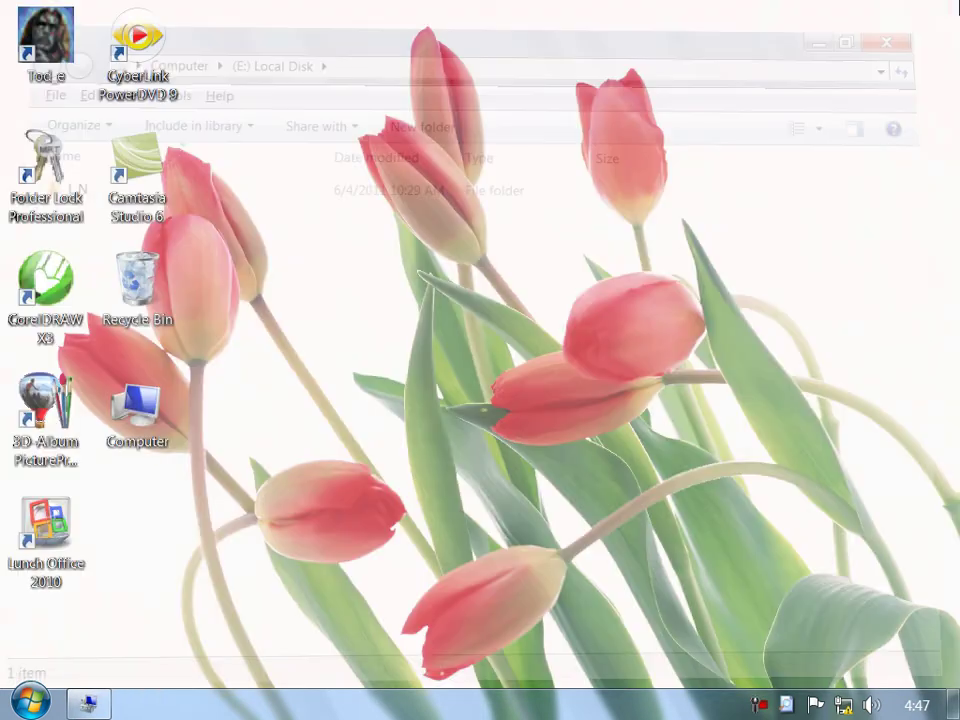
click(97, 703)
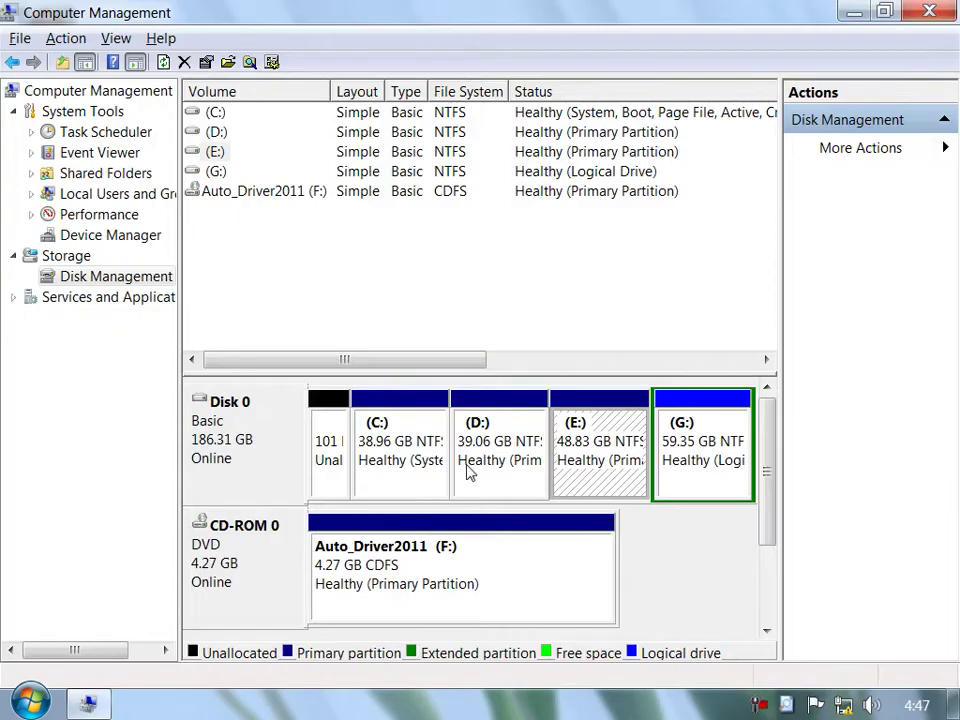
Select the D:, E: and G: partitions, opening and dismissing E:'s context menu.
click(495, 455)
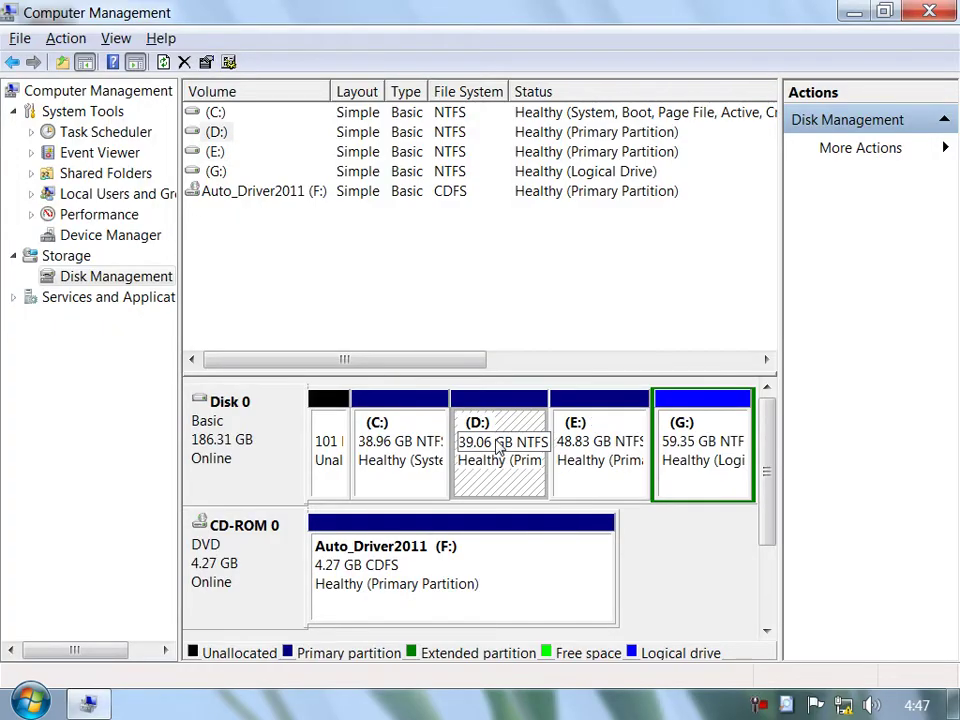
click(574, 441)
click(735, 428)
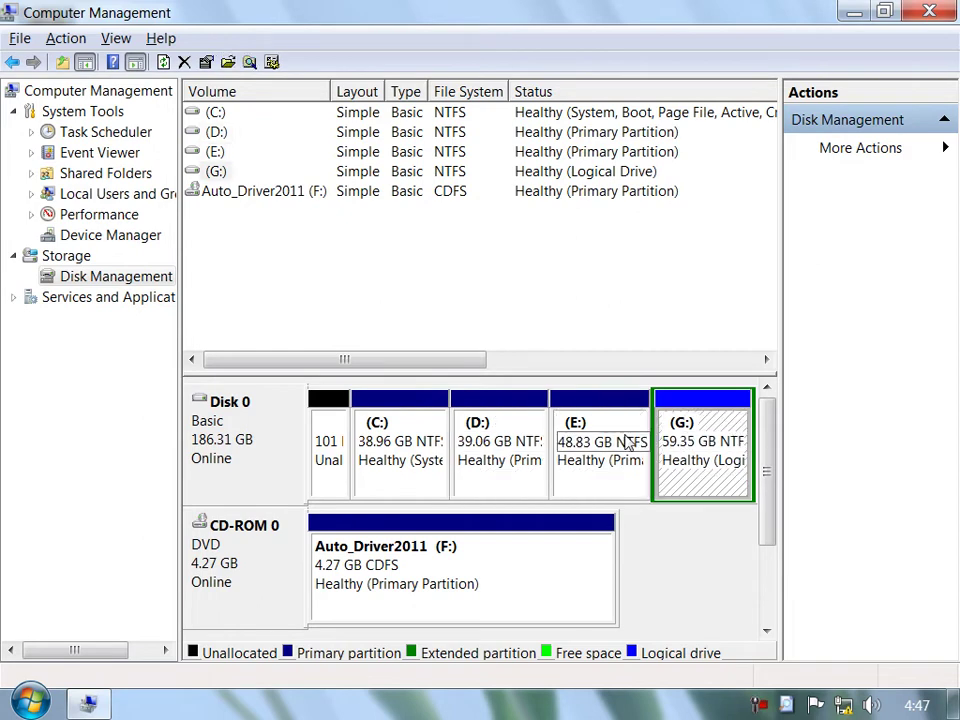
right_click(613, 432)
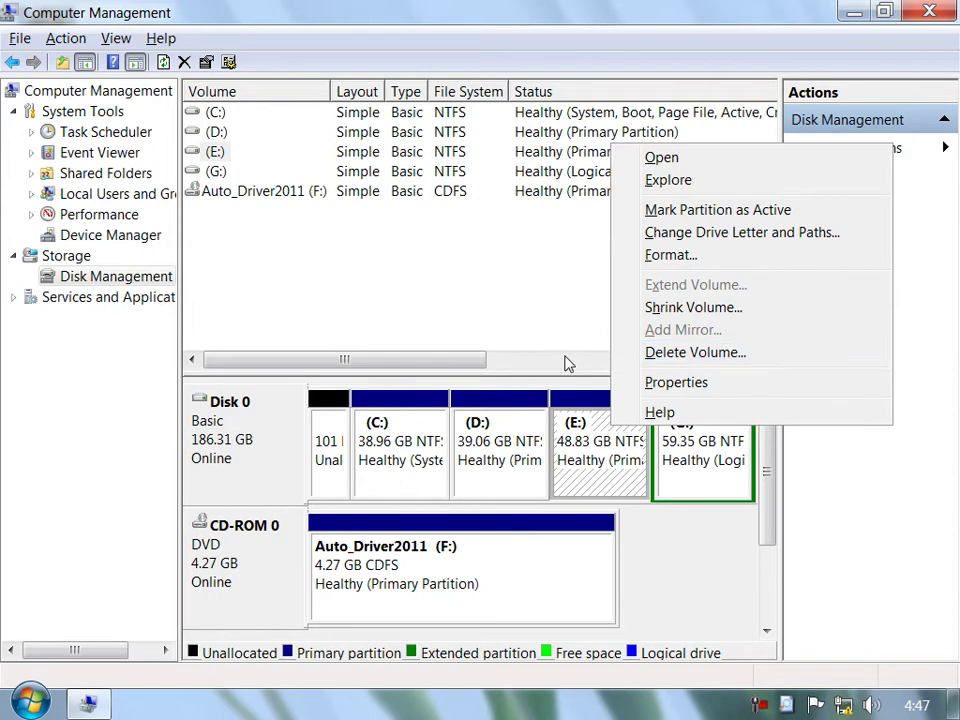
click(519, 291)
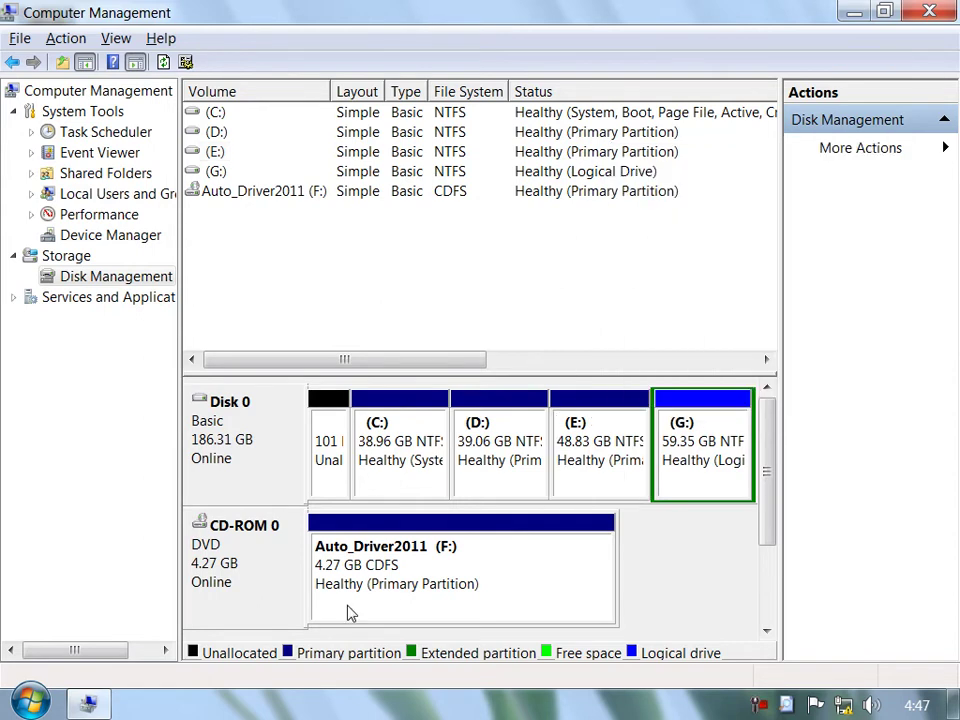
Confirm the Computer window lists E: Local Disk again alongside C:, D: and G:.
click(88, 704)
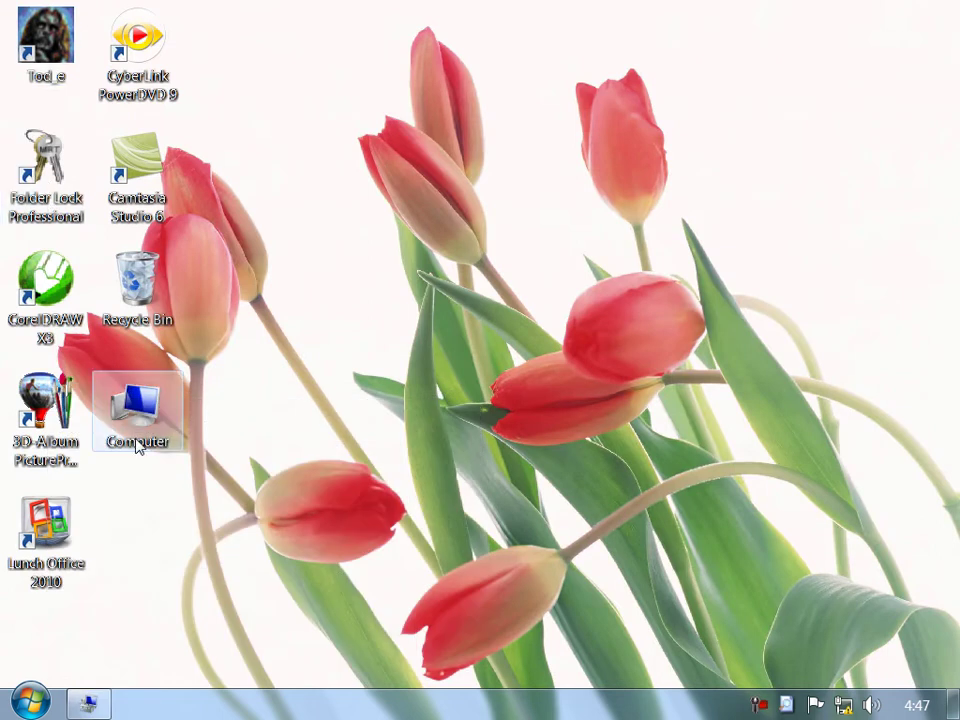
double_click(137, 446)
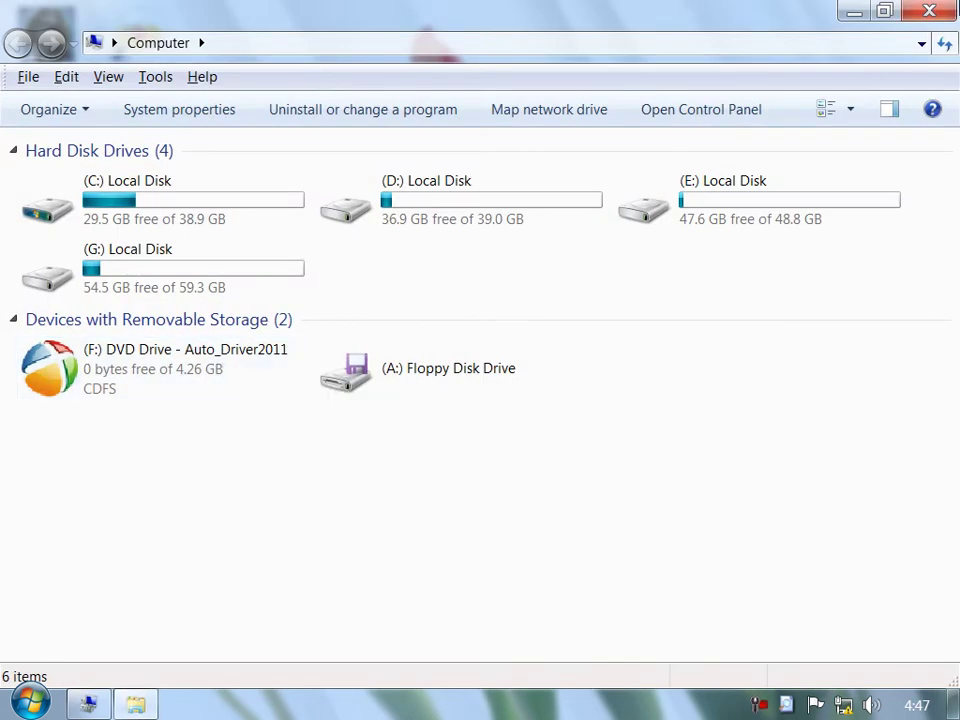
click(929, 11)
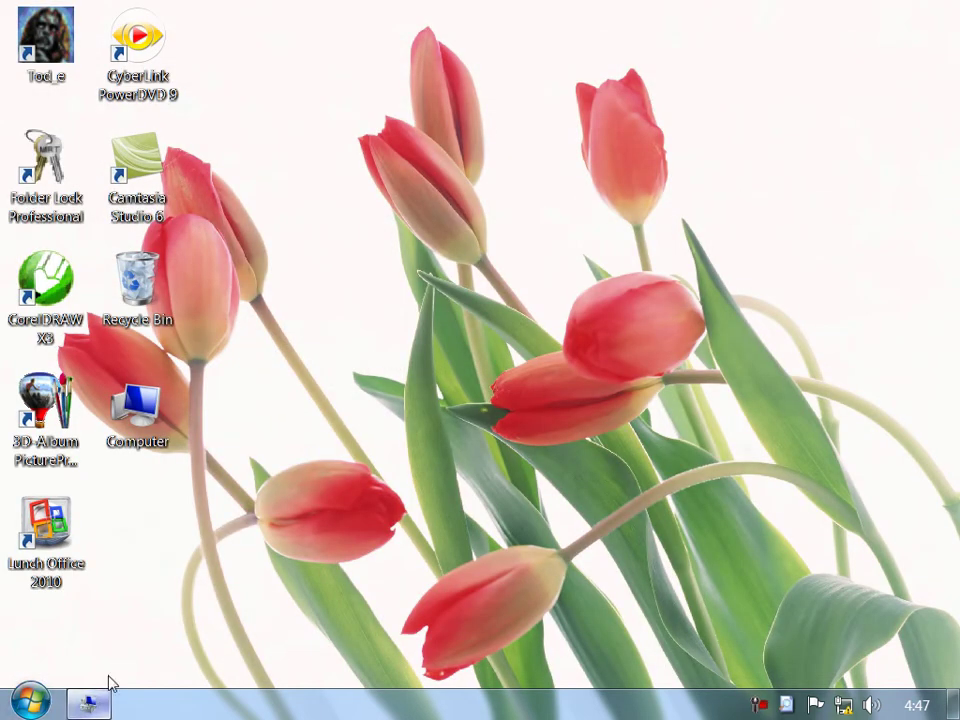
Remove the F: drive letter from the CD-ROM 0 Auto_Driver2011 DVD drive.
click(103, 705)
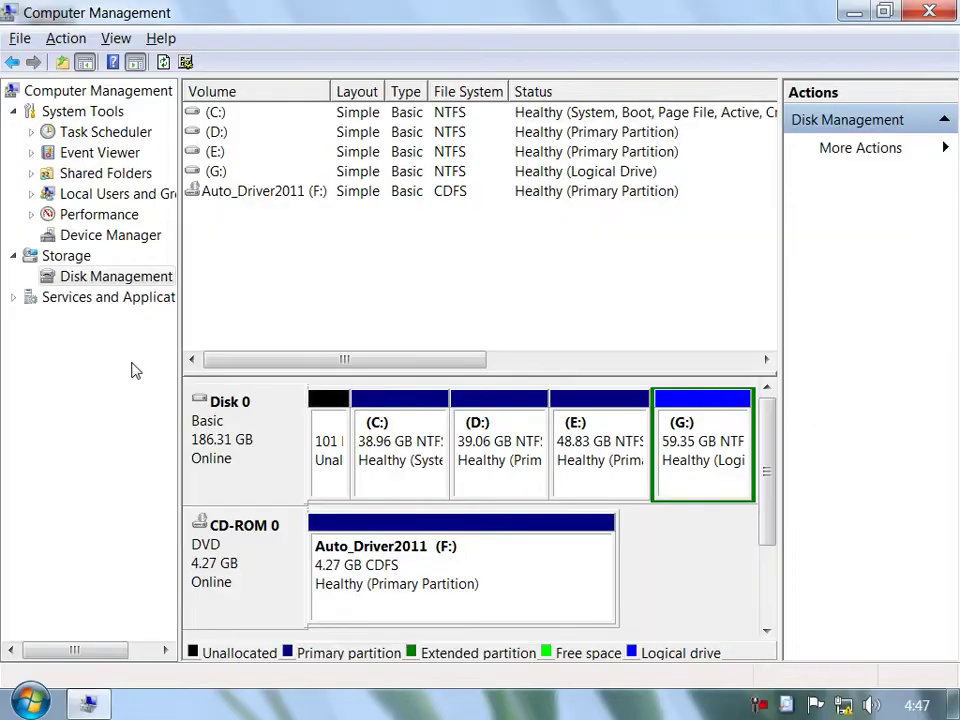
right_click(240, 557)
click(278, 566)
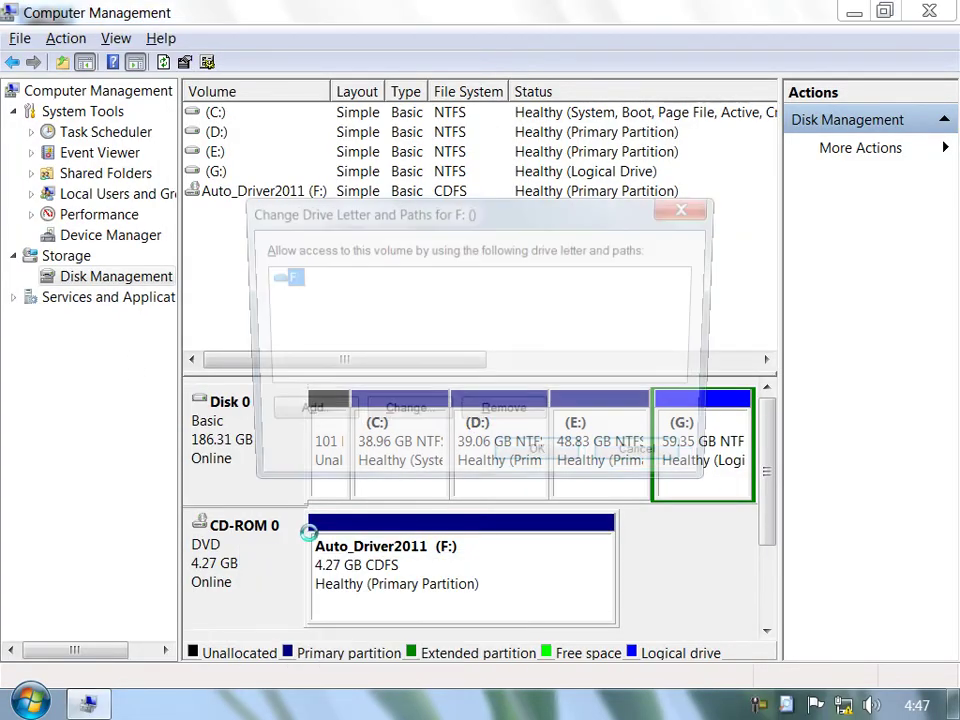
click(512, 416)
click(567, 451)
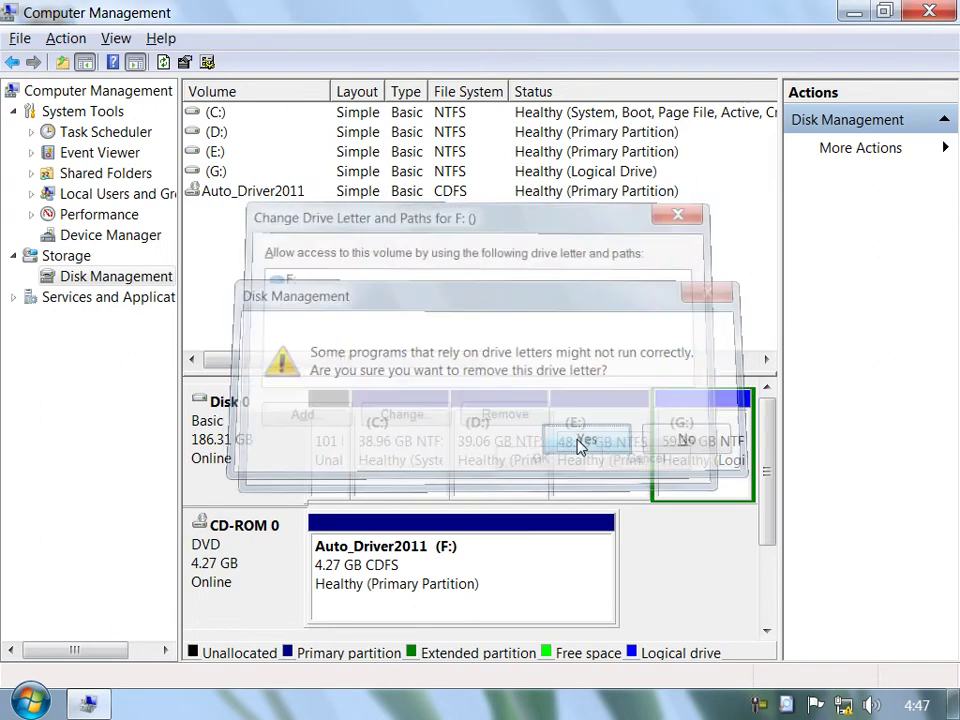
Verify in the Computer window that the DVD drive no longer appears.
click(85, 703)
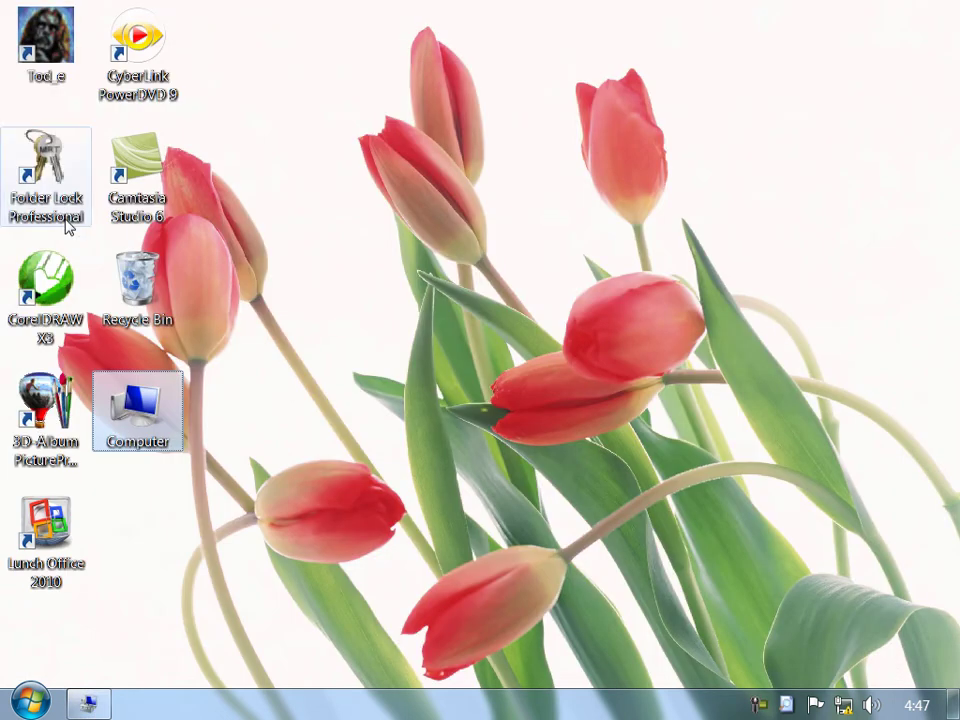
double_click(137, 405)
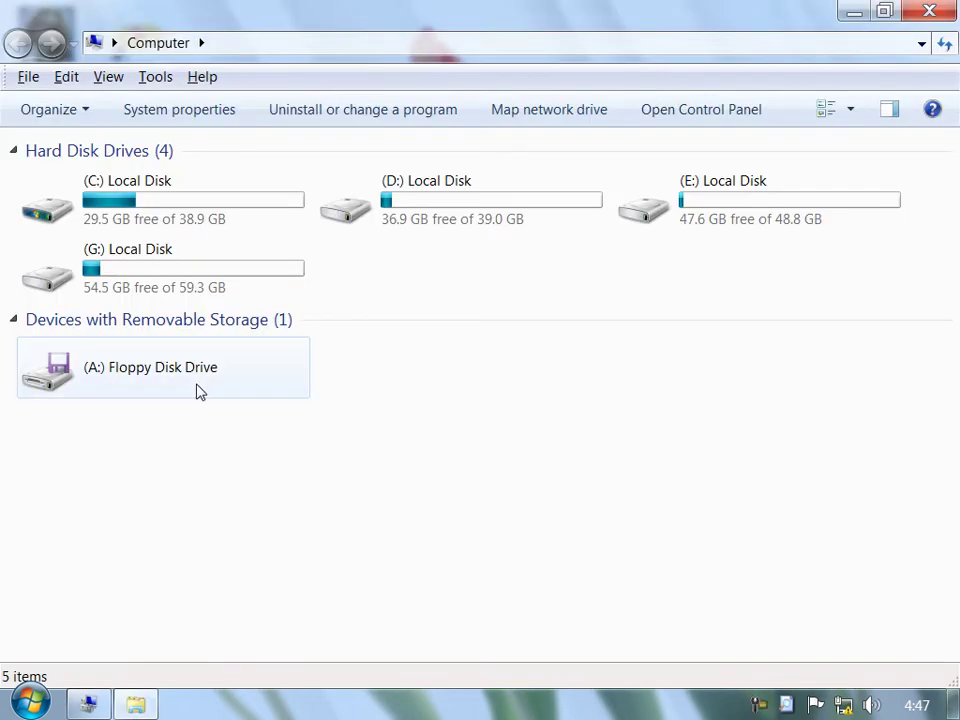
click(930, 12)
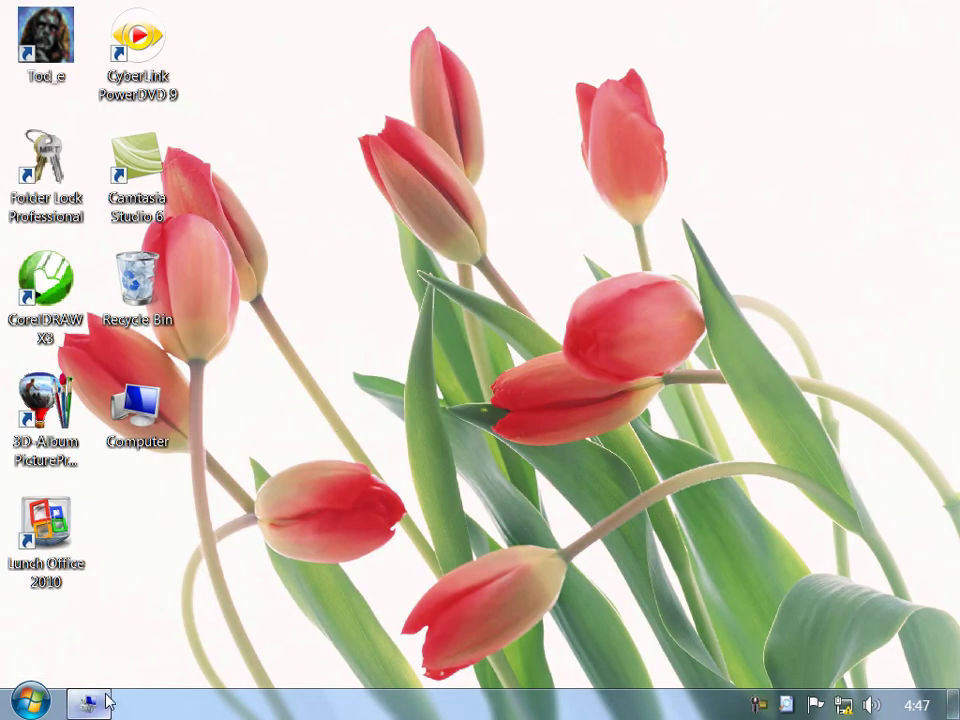
Add drive letter F back to the CD-ROM 0 DVD drive.
click(104, 702)
right_click(222, 577)
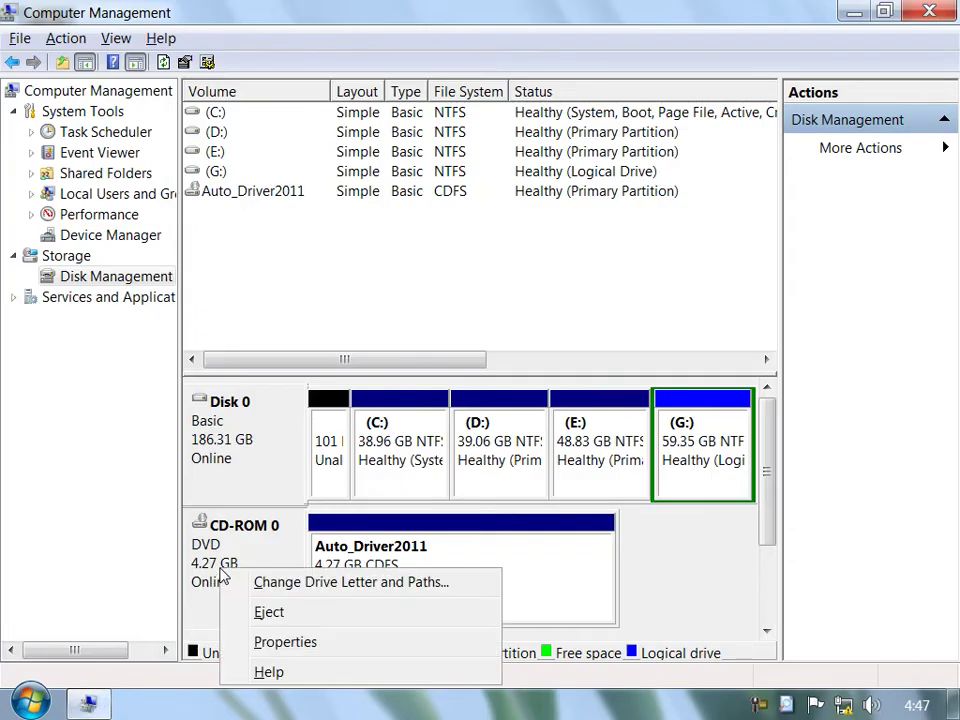
click(291, 580)
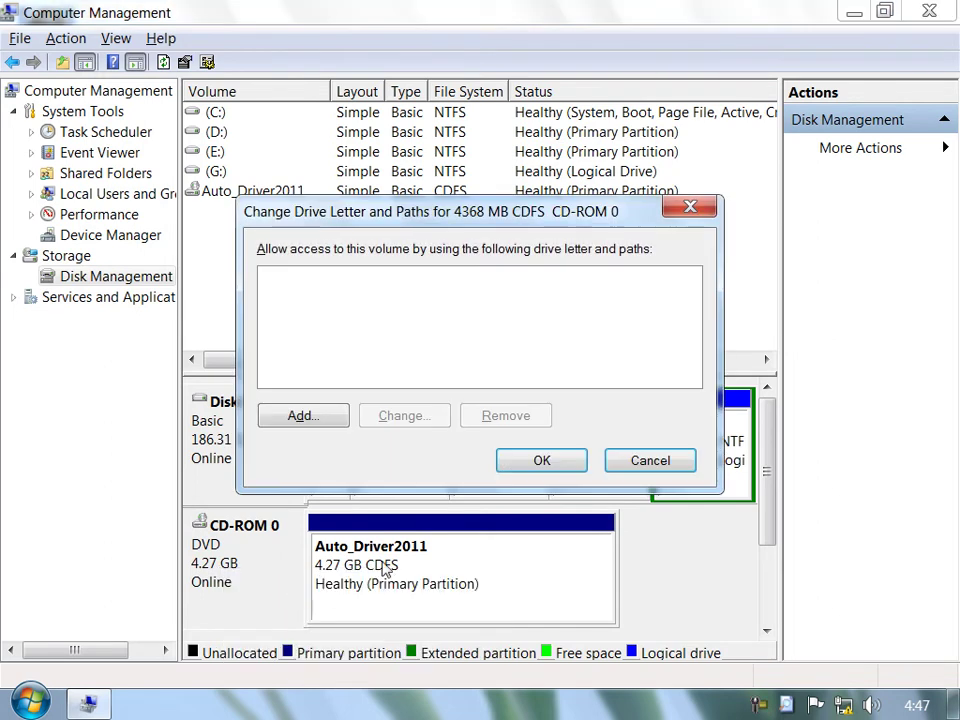
click(280, 420)
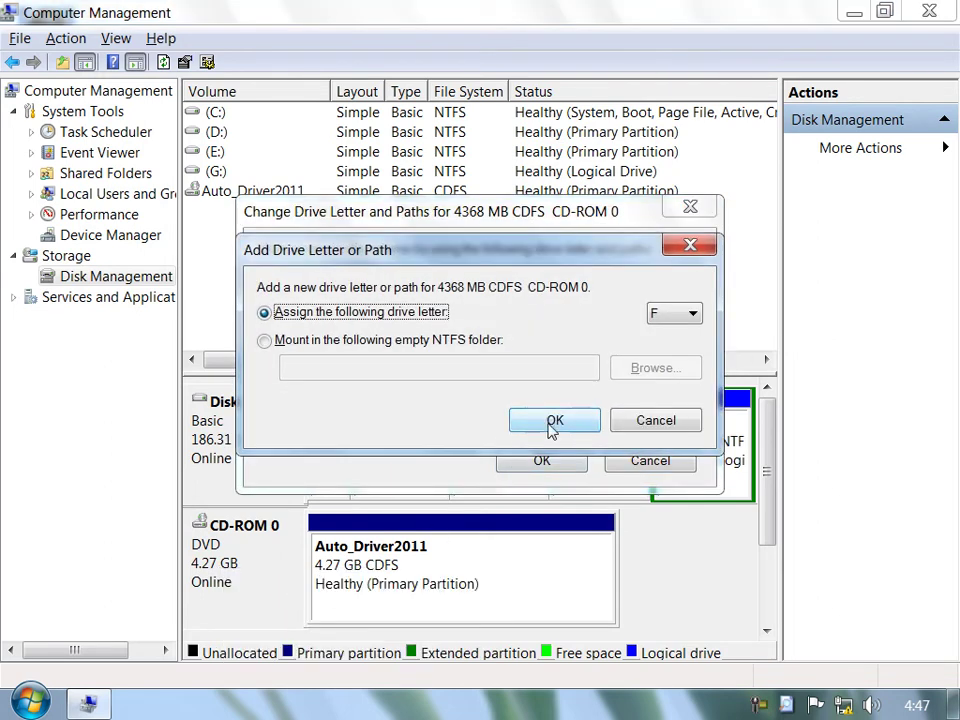
click(553, 426)
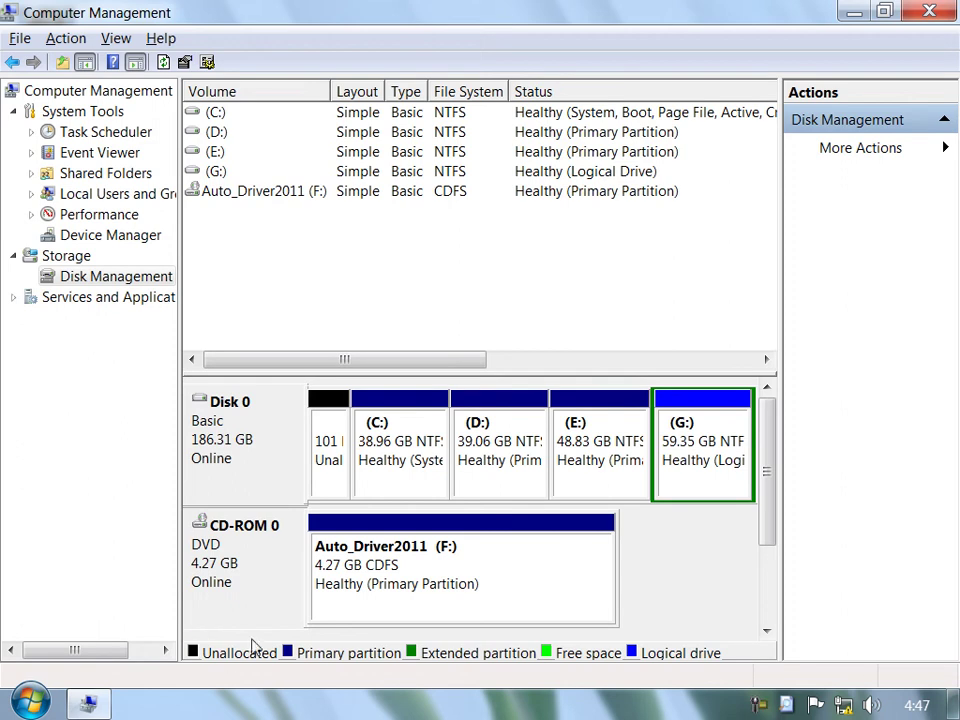
Check that Computer lists Auto_Driver2011 (F:) again, then return to Computer Management.
click(87, 700)
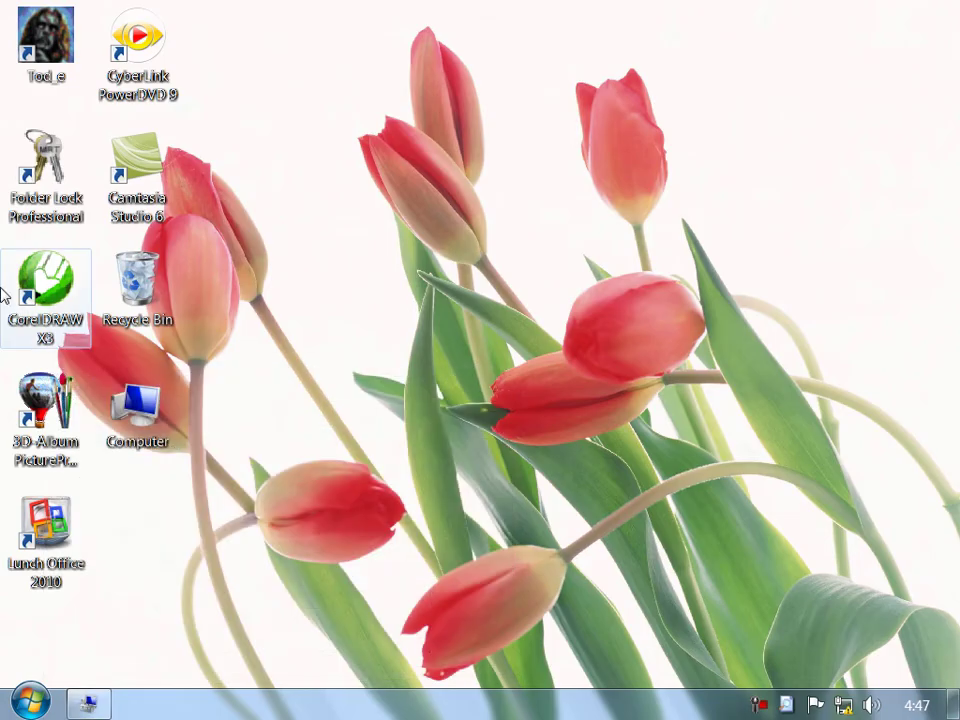
double_click(138, 428)
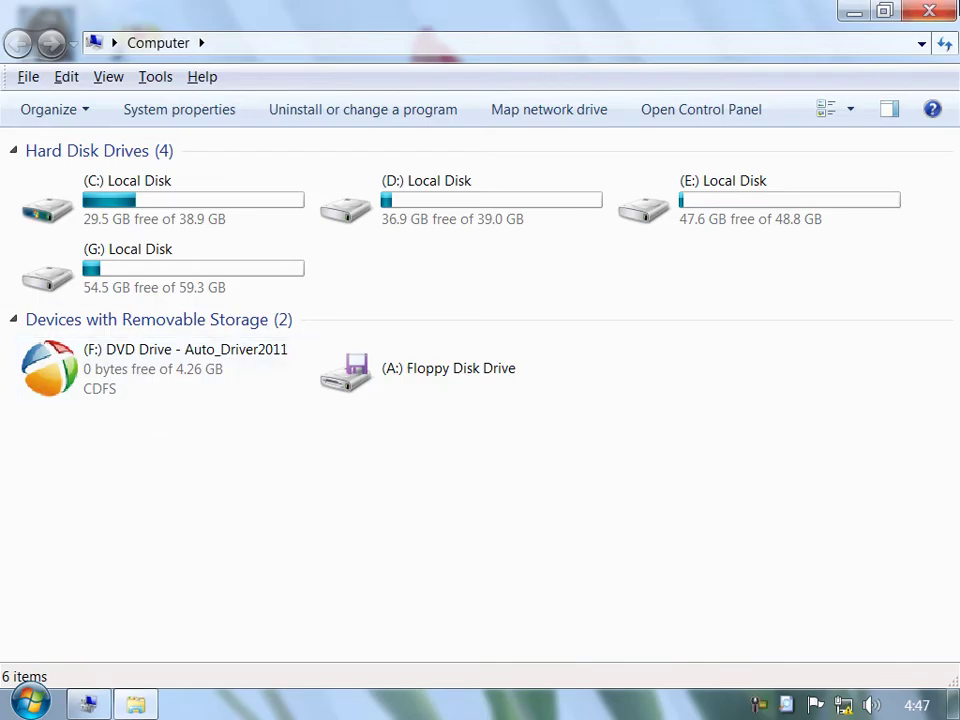
click(925, 14)
click(87, 702)
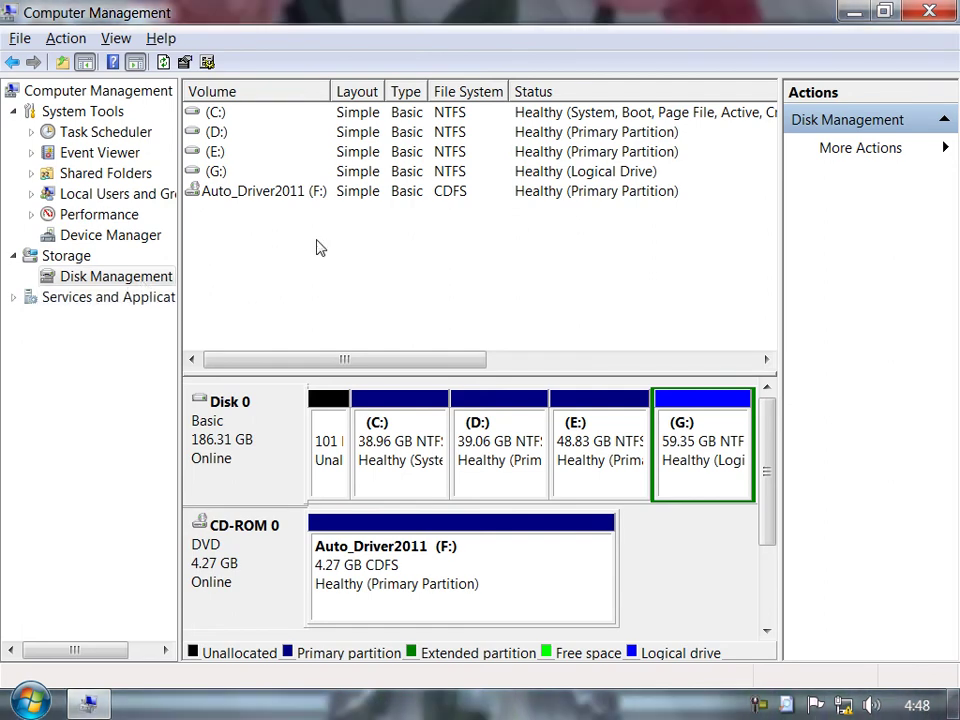
Close Computer Management and relaunch it with Manage from the Computer desktop icon.
click(925, 12)
right_click(133, 404)
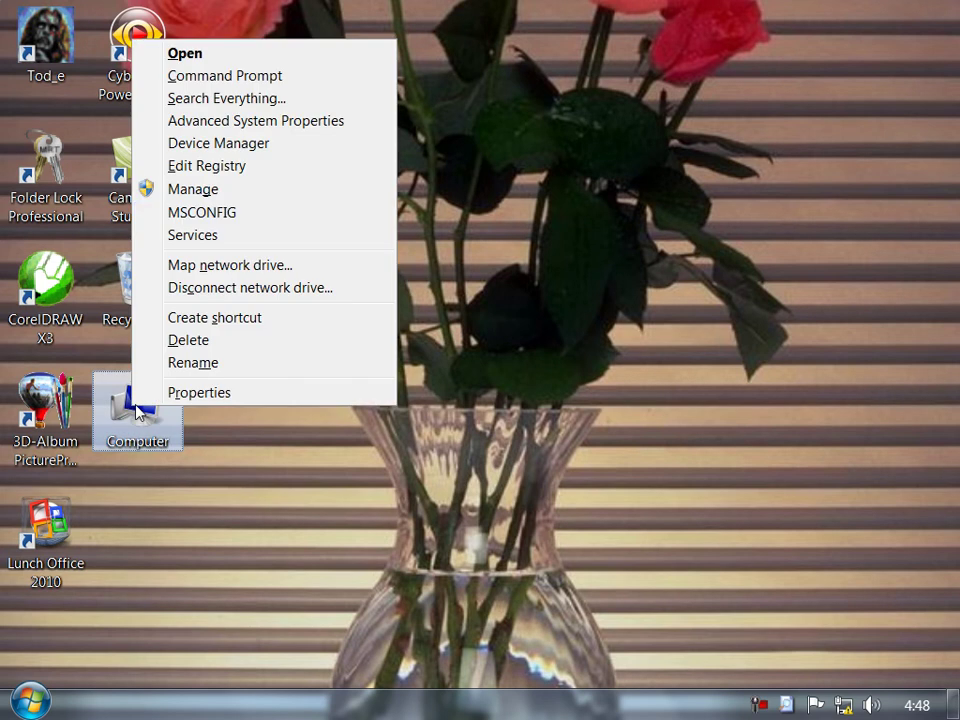
click(222, 191)
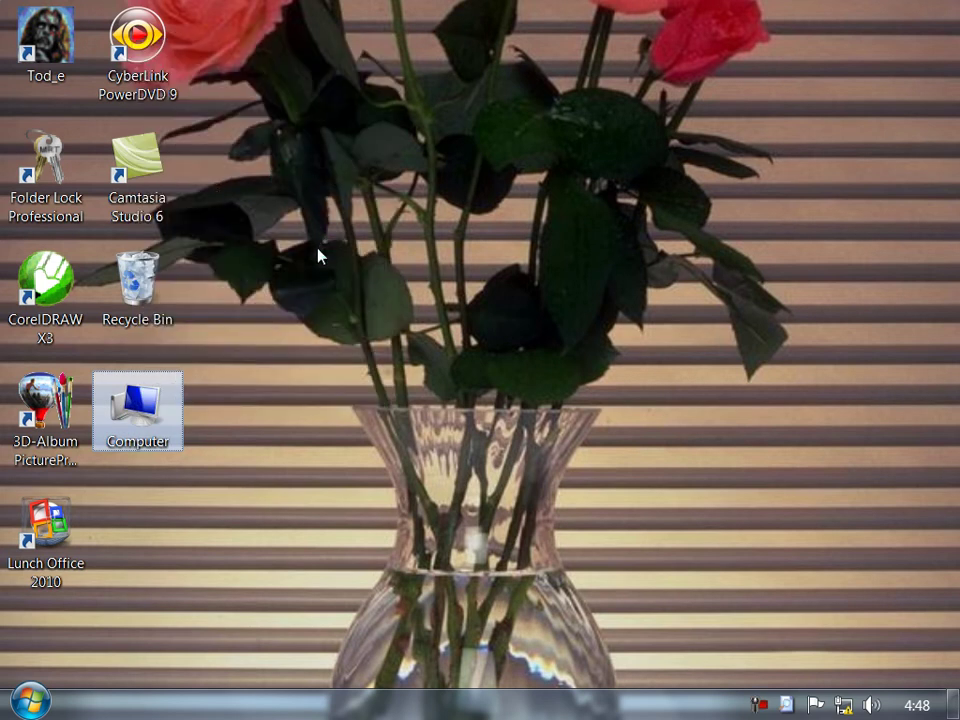